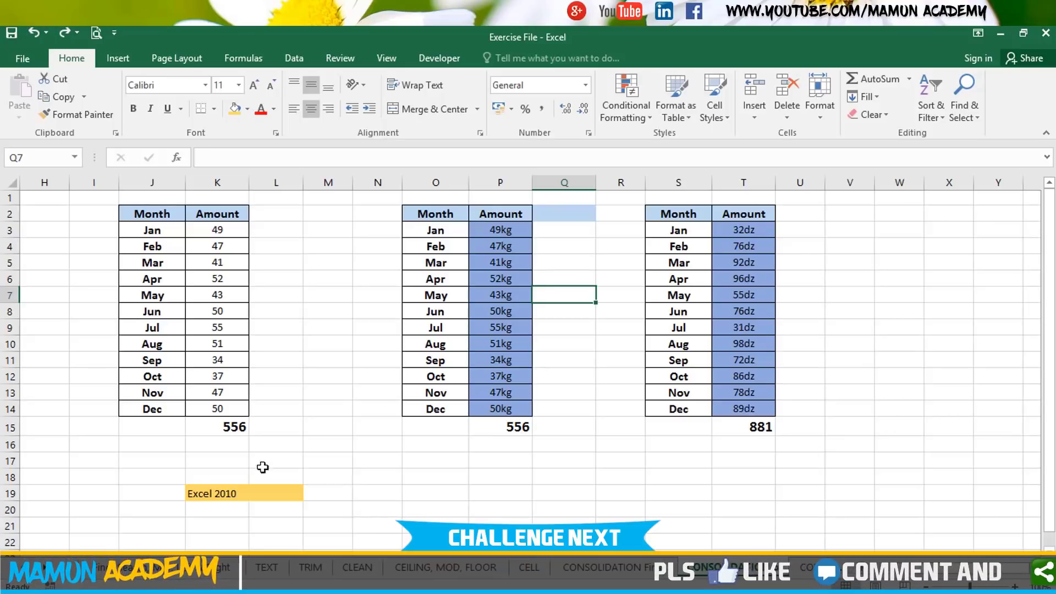
Step: Check the K15 SUM total and the sum of the plain Amount values
click(239, 423)
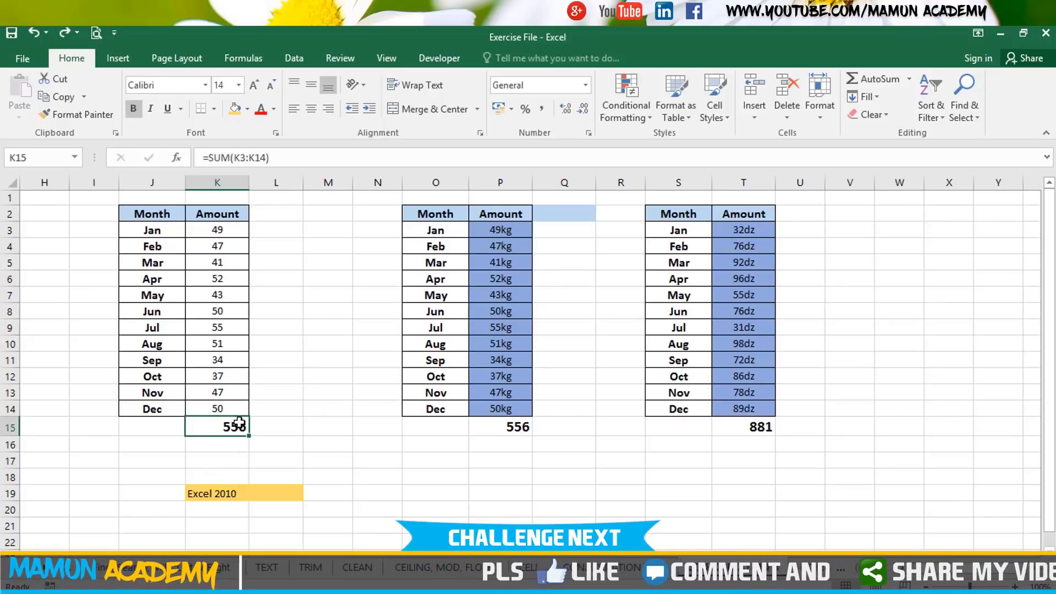
double_click(239, 424)
key(Return)
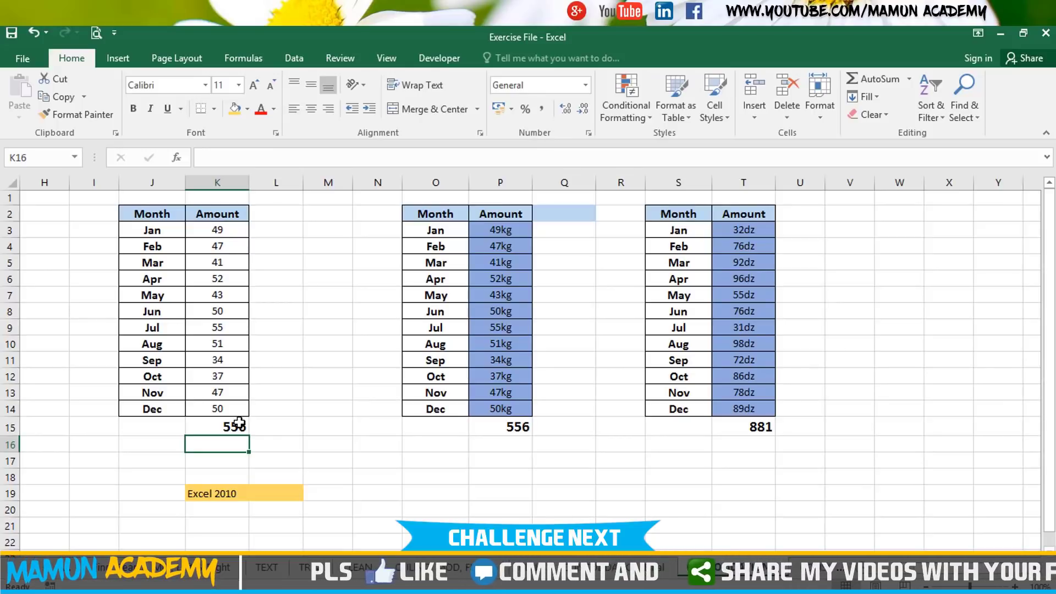
drag(220, 228, 216, 408)
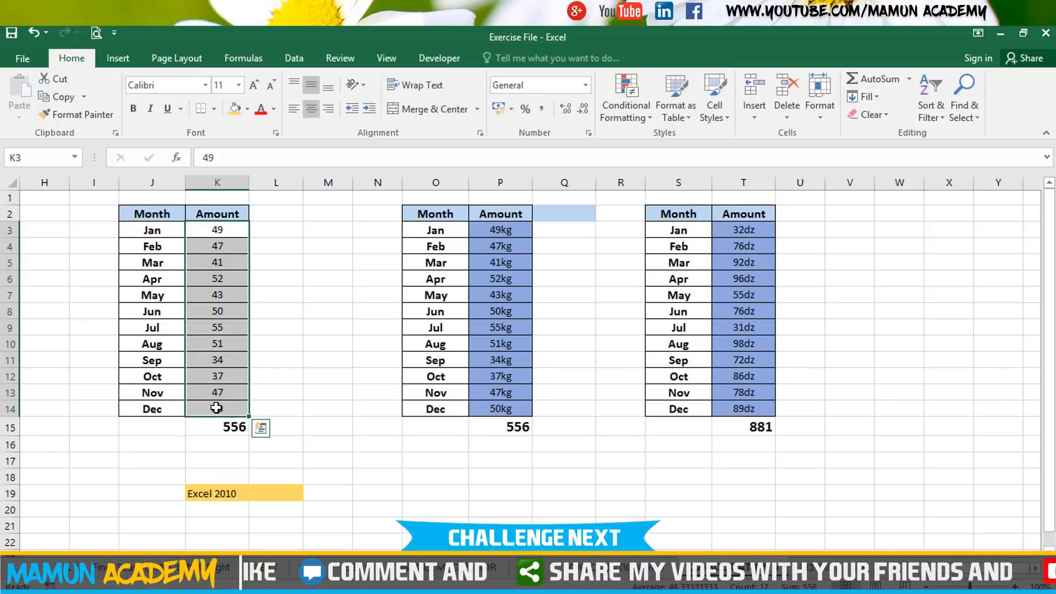
click(224, 313)
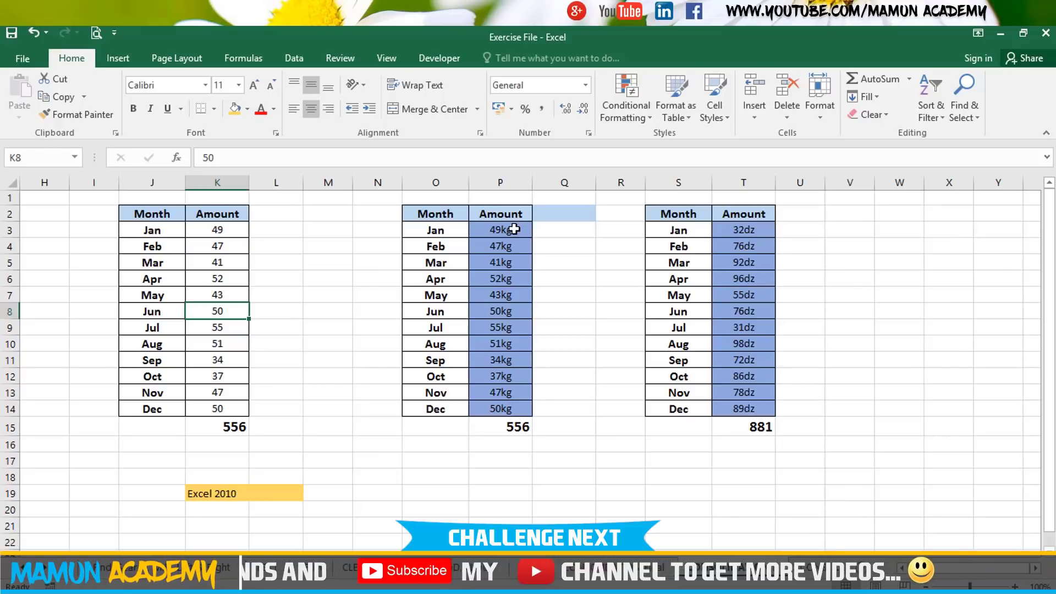
Step: Enter the sample text 45kg in M3 and compare it with the number in K3
click(341, 233)
text(4)
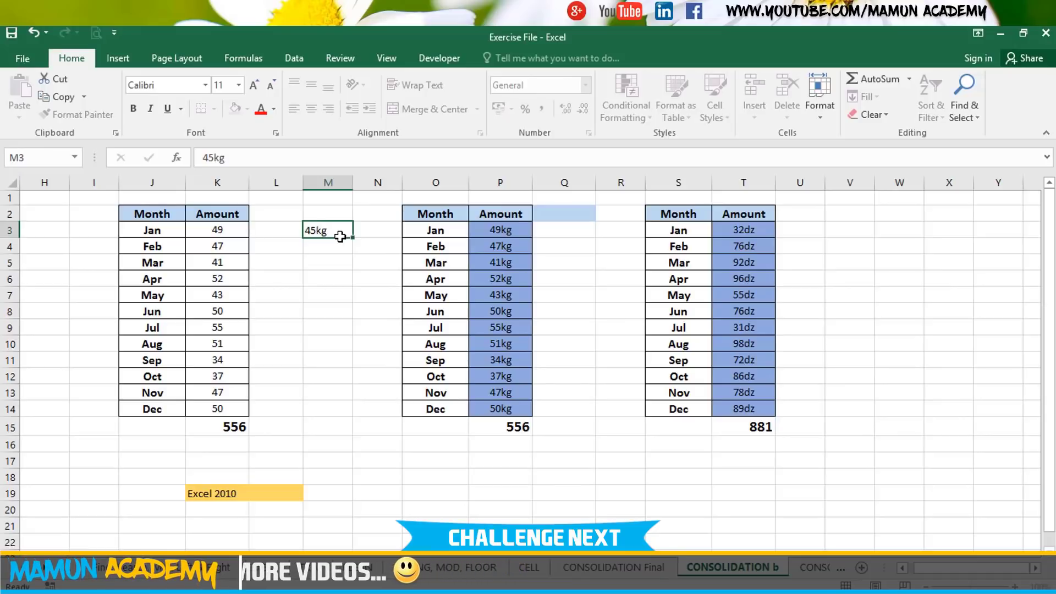
text(5kg)
key(Return)
click(337, 231)
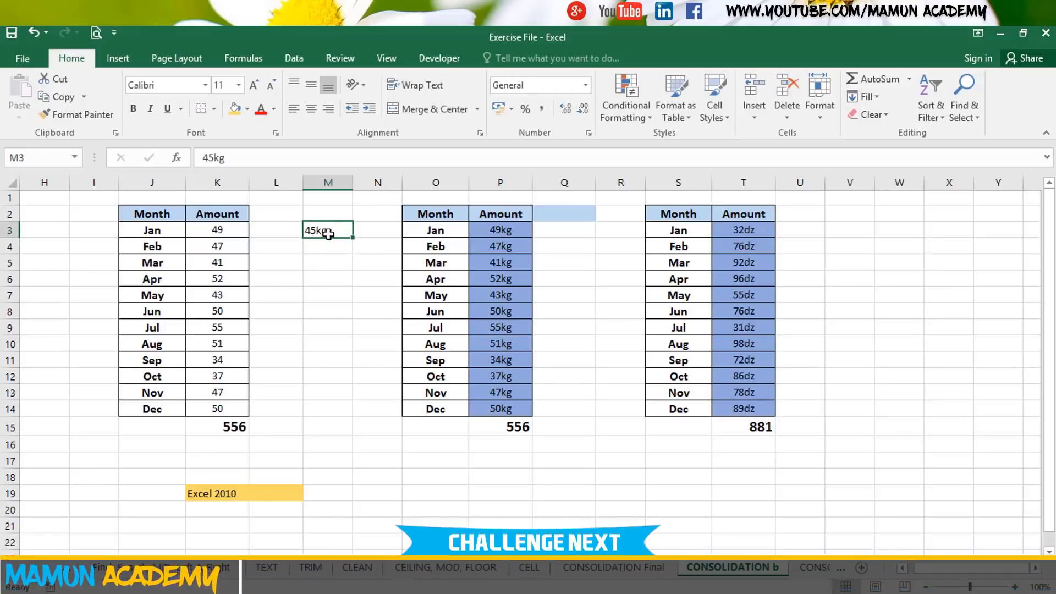
click(217, 230)
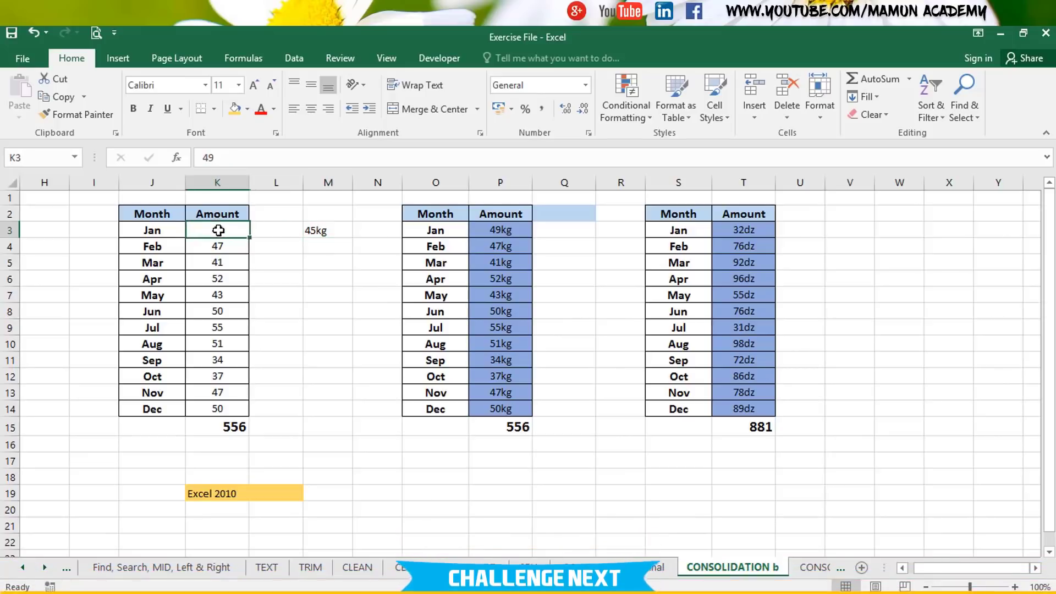
Step: Enter the plain number 45 in M5 and compare its alignment with the 45kg text in M3
click(300, 266)
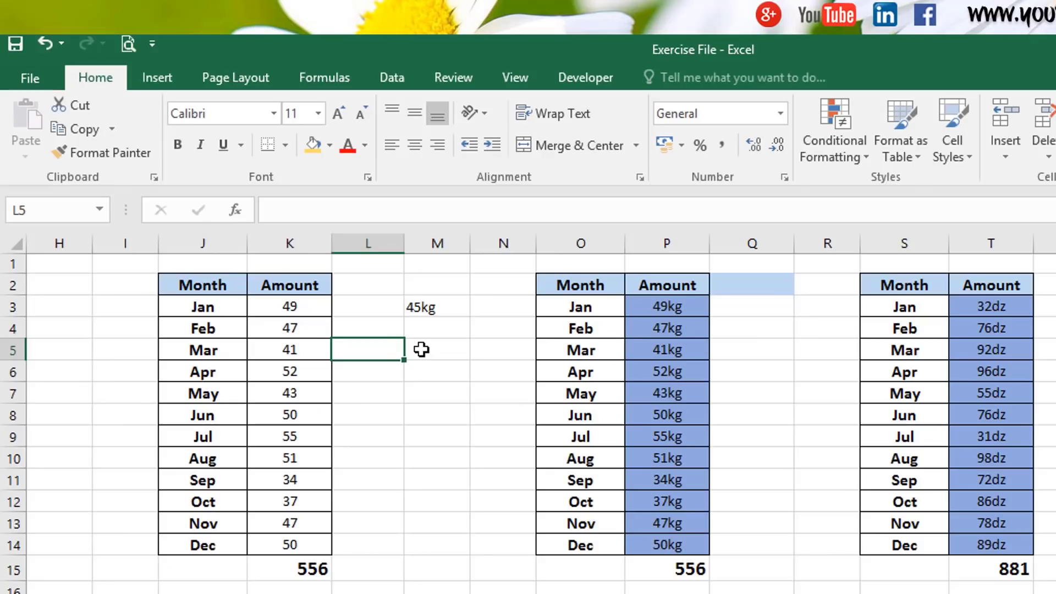
click(315, 262)
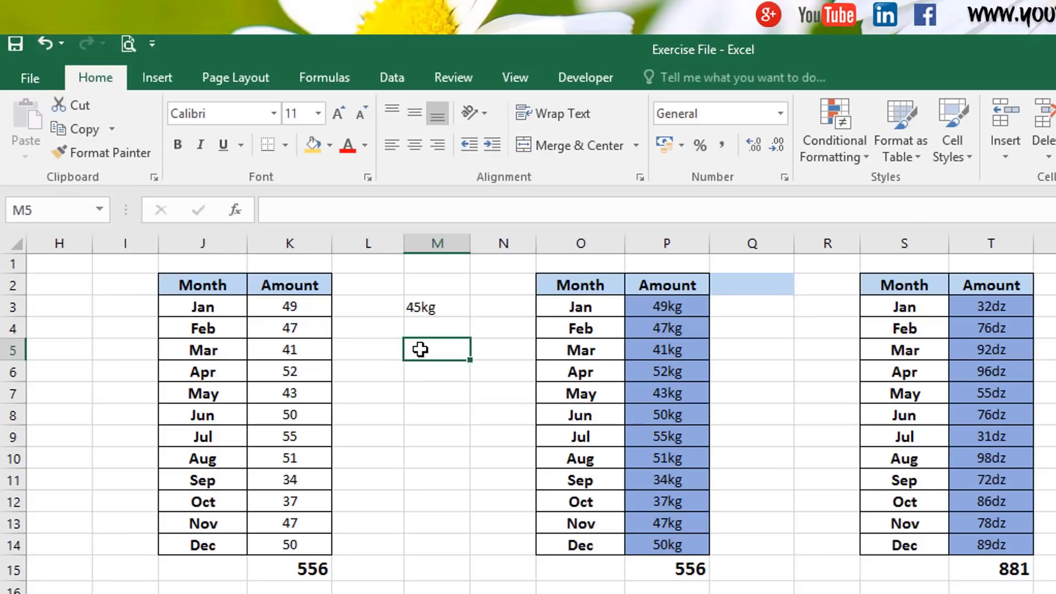
text(45)
click(438, 392)
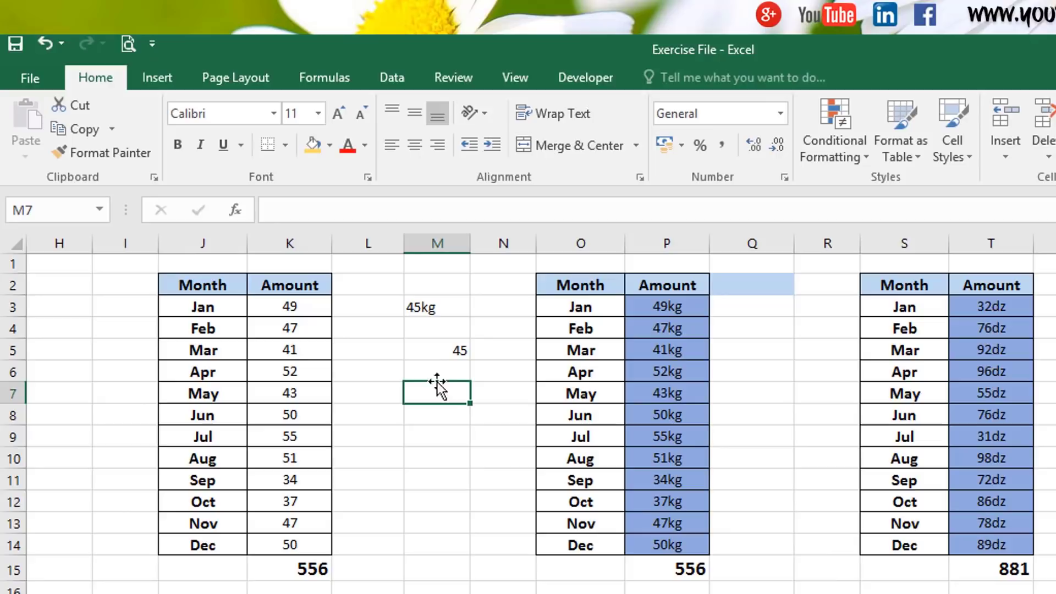
click(441, 350)
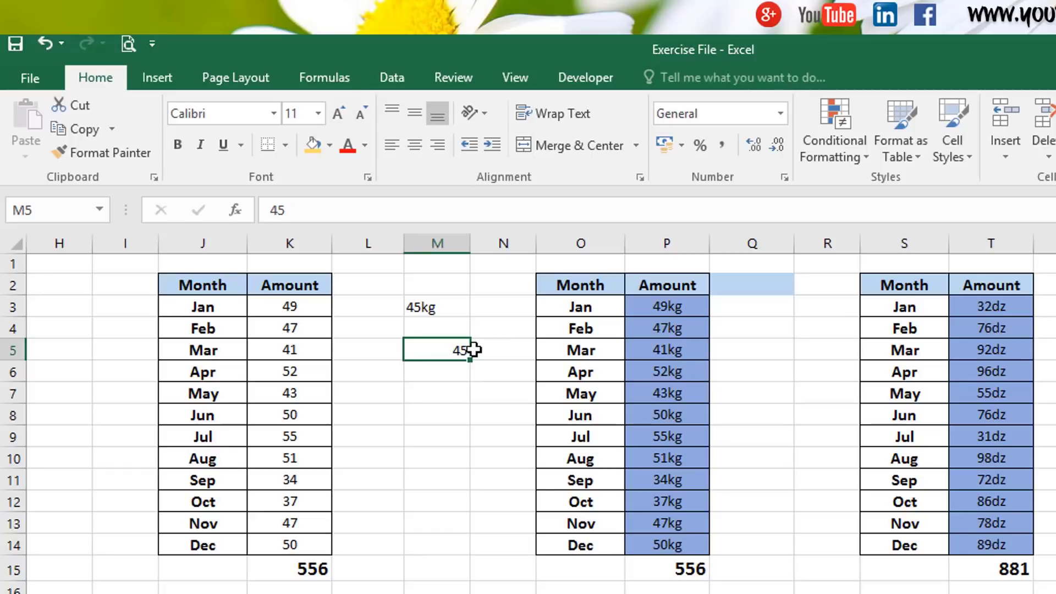
click(443, 307)
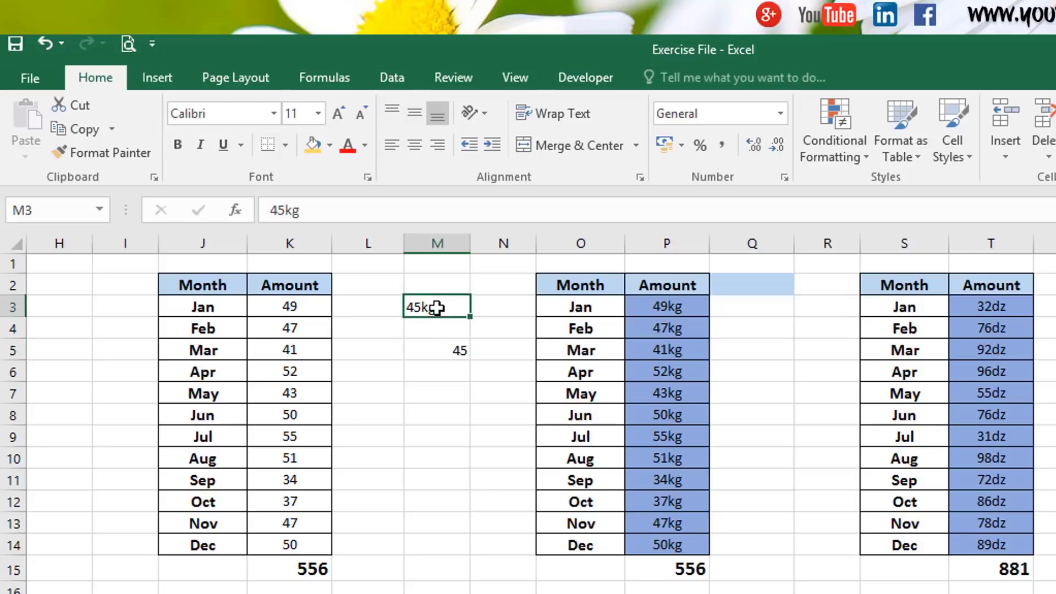
Step: Enter m in M6, then select the sample cells M2:M7
click(446, 372)
text(m)
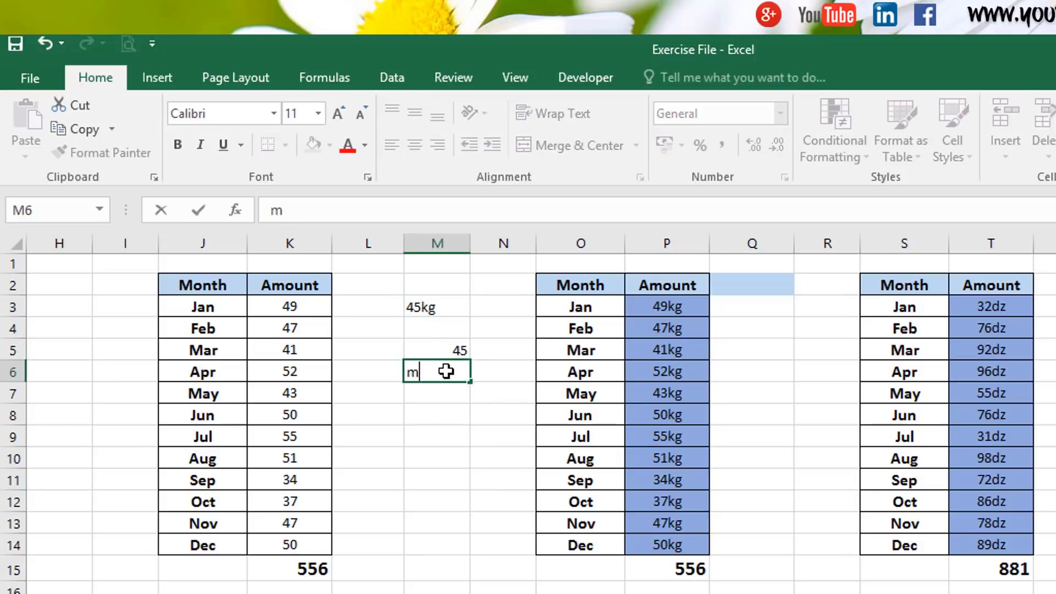
key(Return)
click(446, 372)
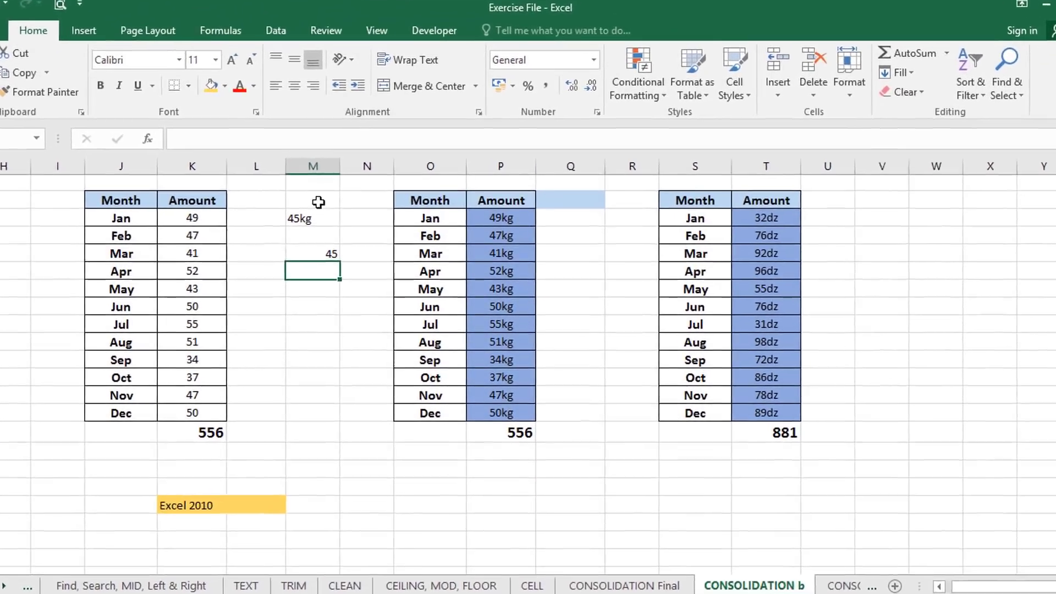
drag(320, 214, 362, 299)
Step: Delete the sample entries in M2:M7
key(Delete)
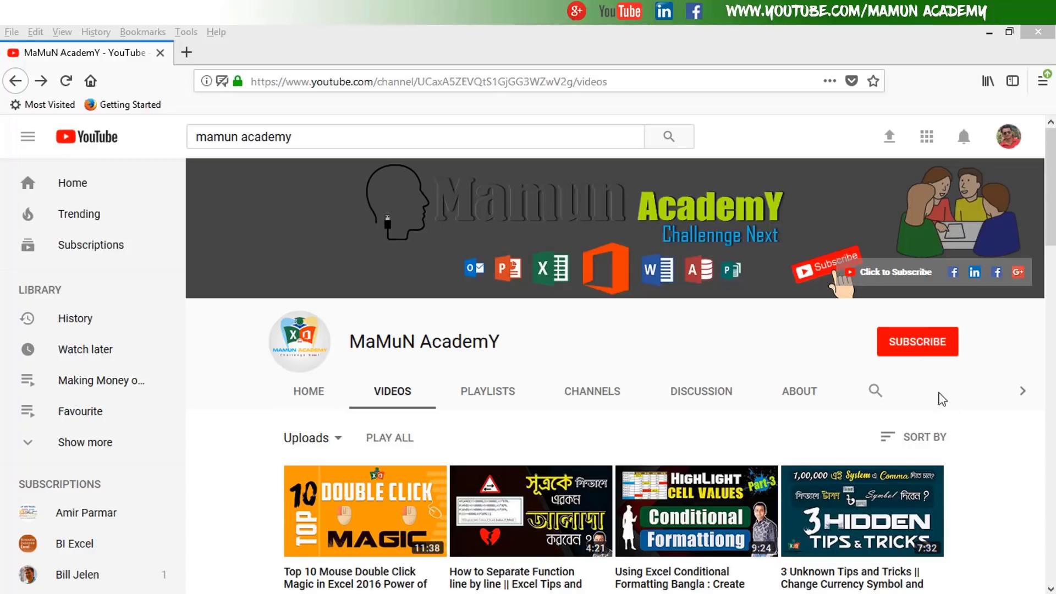
Step: Subscribe to the channel and turn on all notifications
click(925, 351)
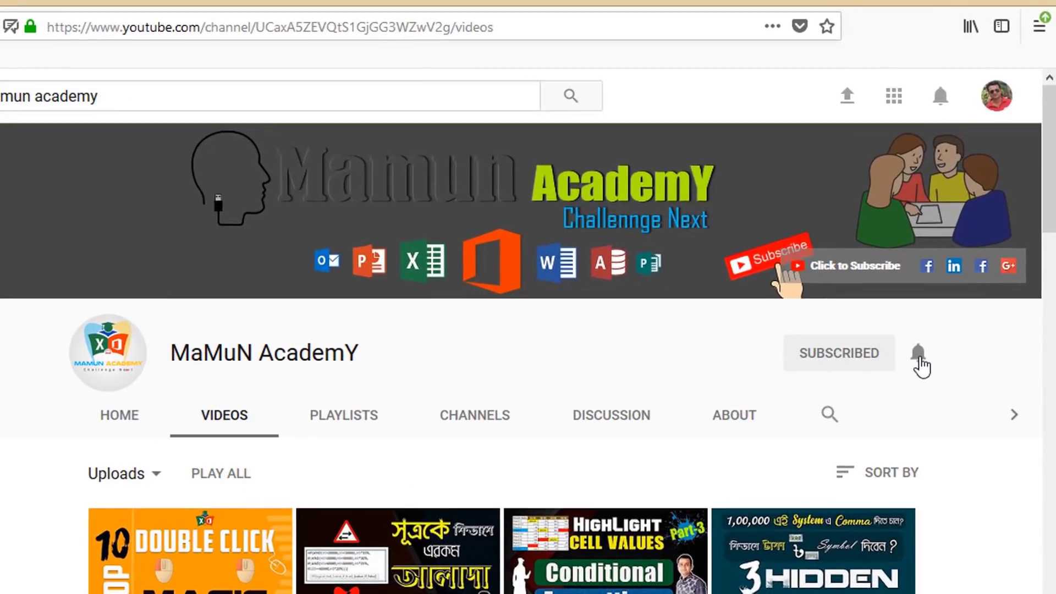
click(919, 361)
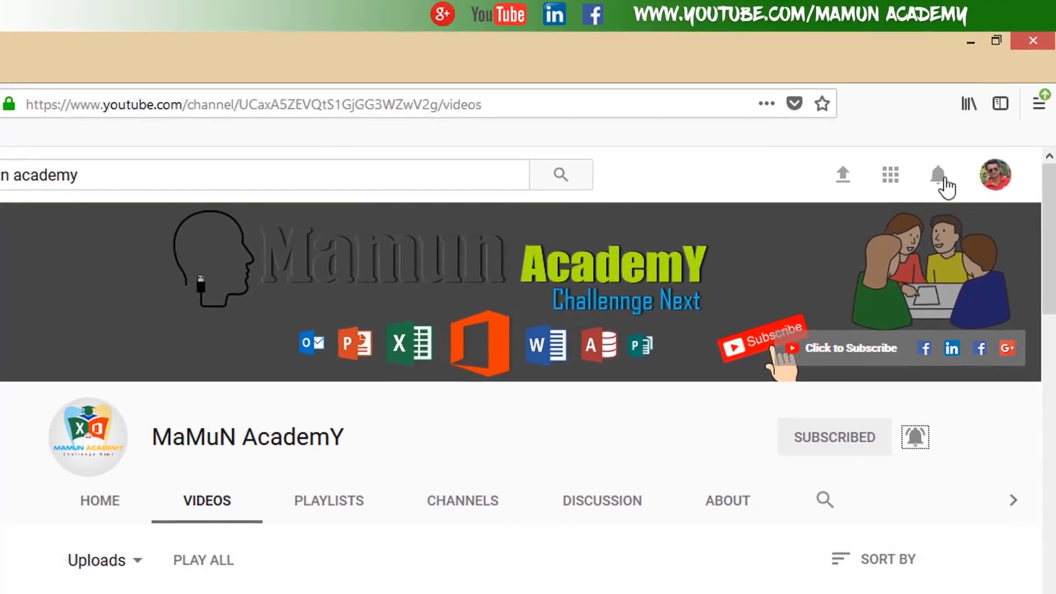
click(942, 177)
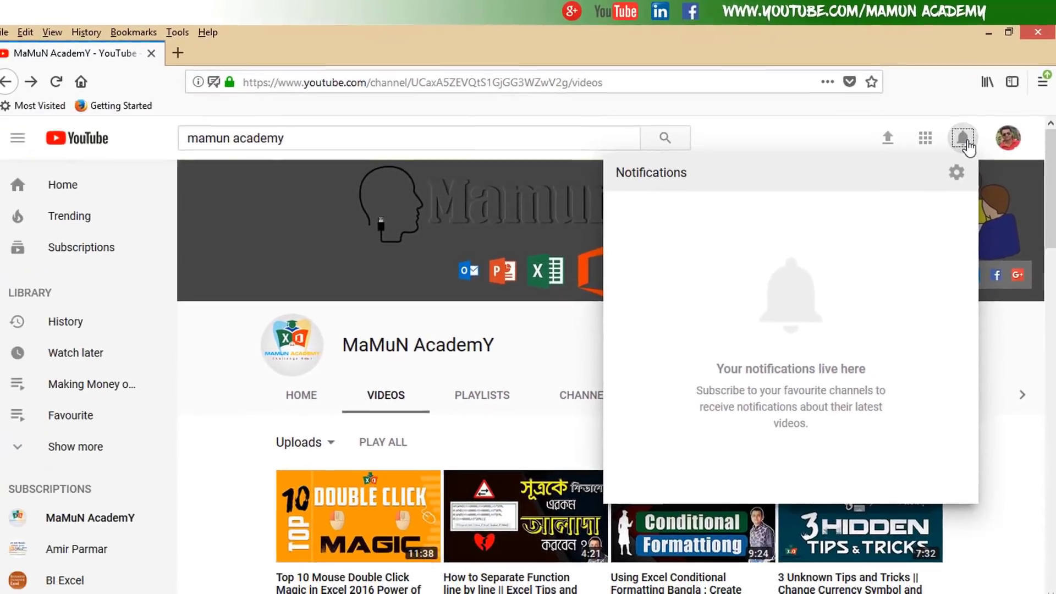
click(965, 142)
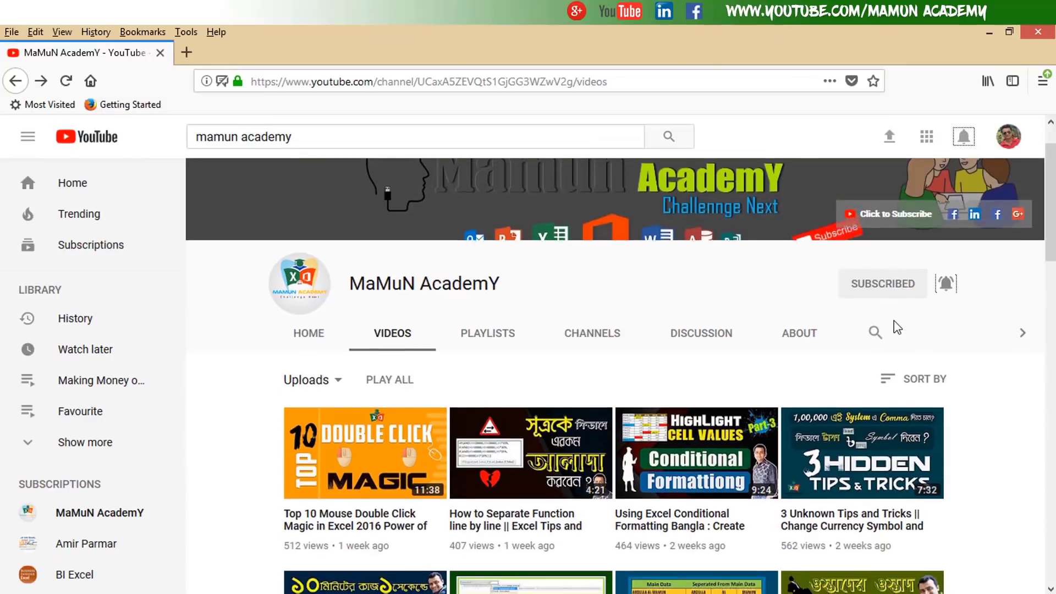
Step: Add the channel's first upload to Watch Later
scroll(715, 308, down, 3)
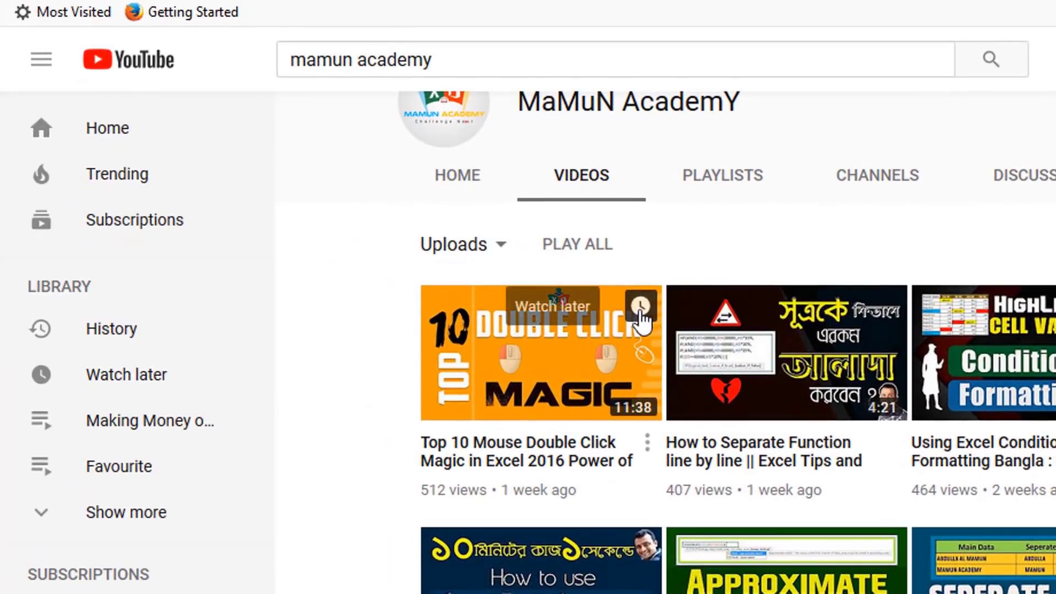
click(641, 308)
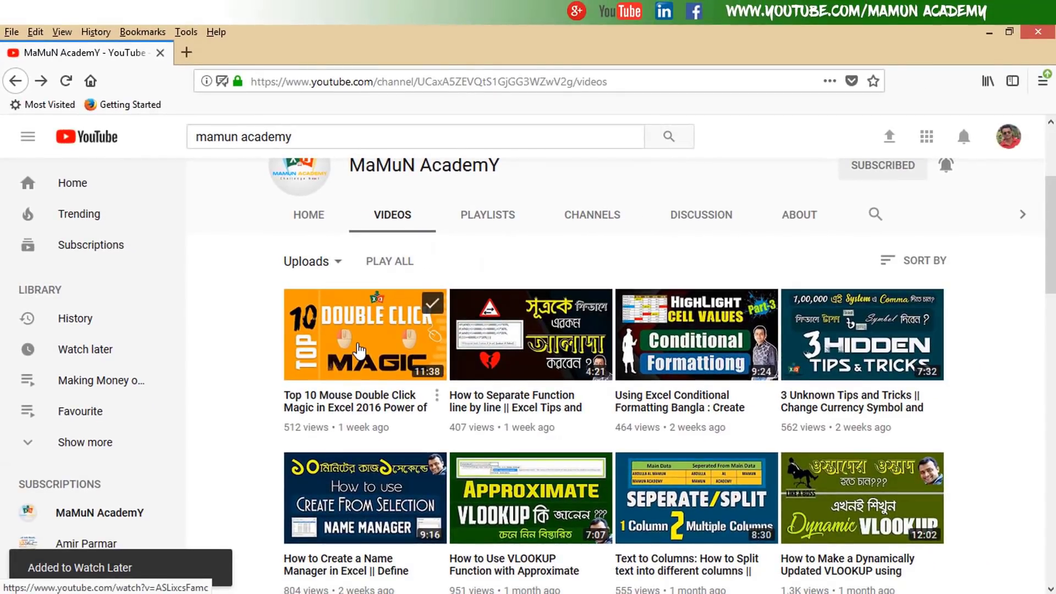
scroll(597, 319, up, 3)
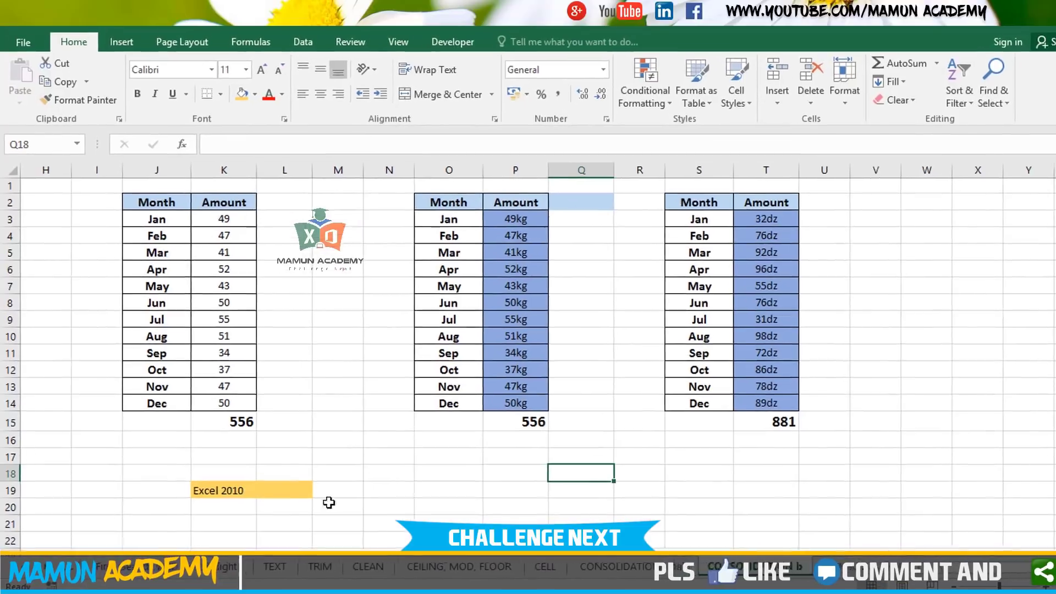
Step: Enlarge the font of the Excel 2010 label in K19 and autofit column K
click(286, 494)
scroll(587, 363, down, 1)
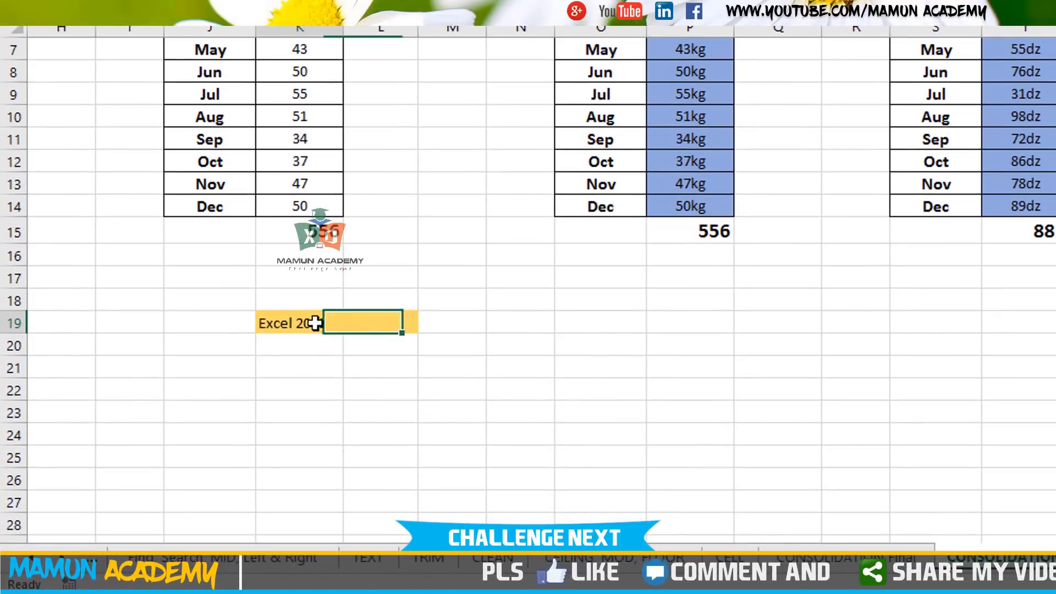
click(319, 321)
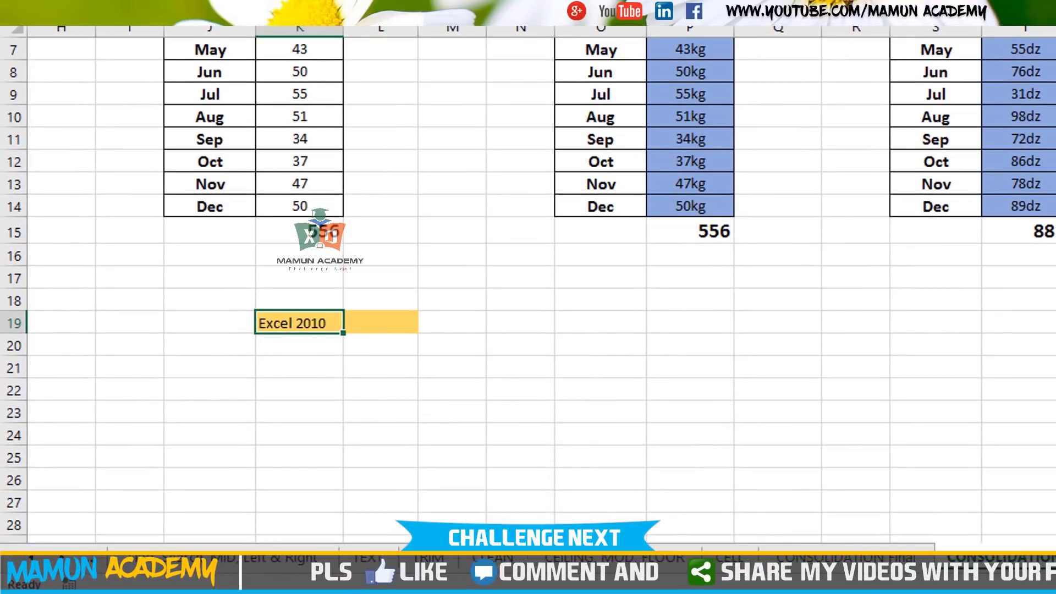
key(alt+h)
key(f)
key(g)
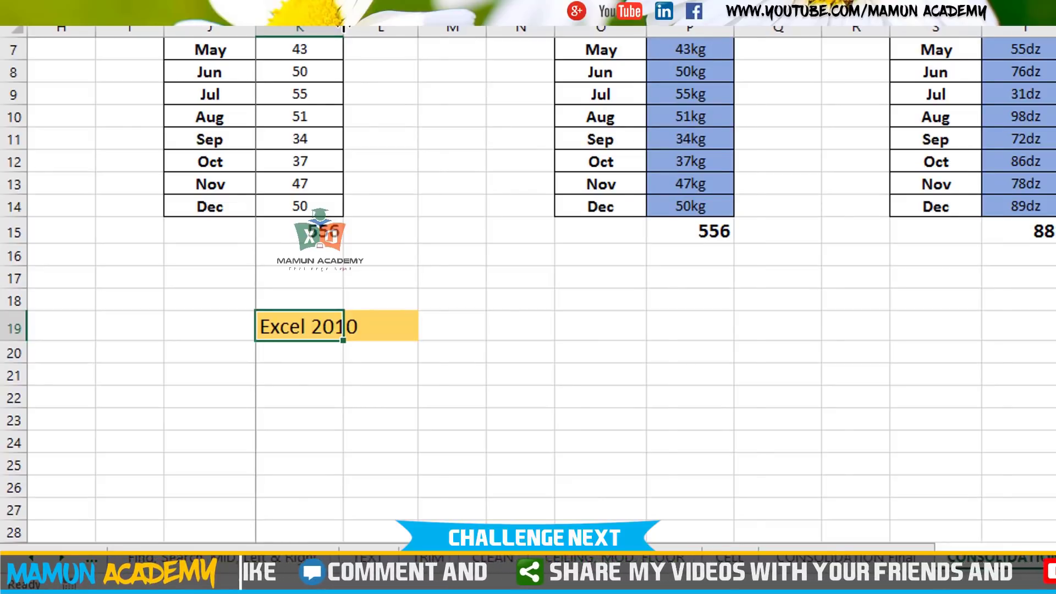
key(alt+h)
key(o)
key(i)
Step: Widen column L and enter =SUBSTITUTE(K19,"2010","2016") in L19
click(428, 325)
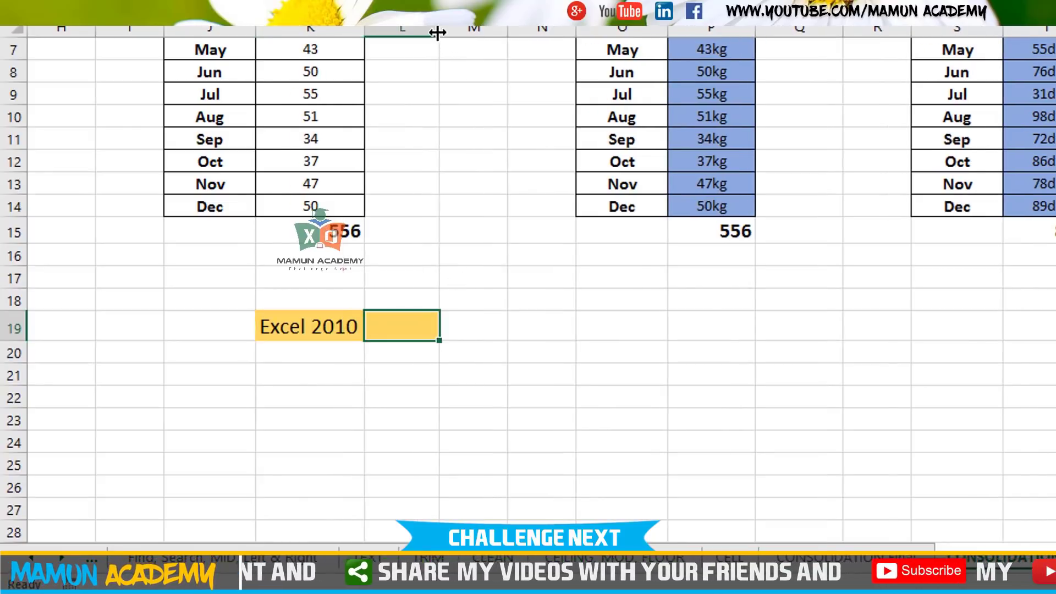
drag(439, 32, 522, 32)
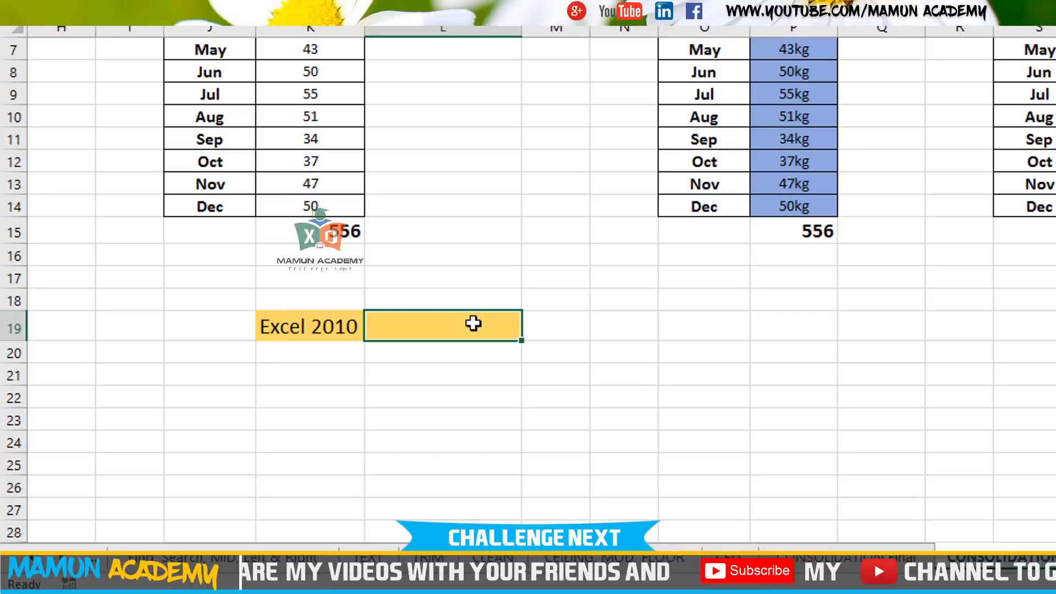
text(=subs)
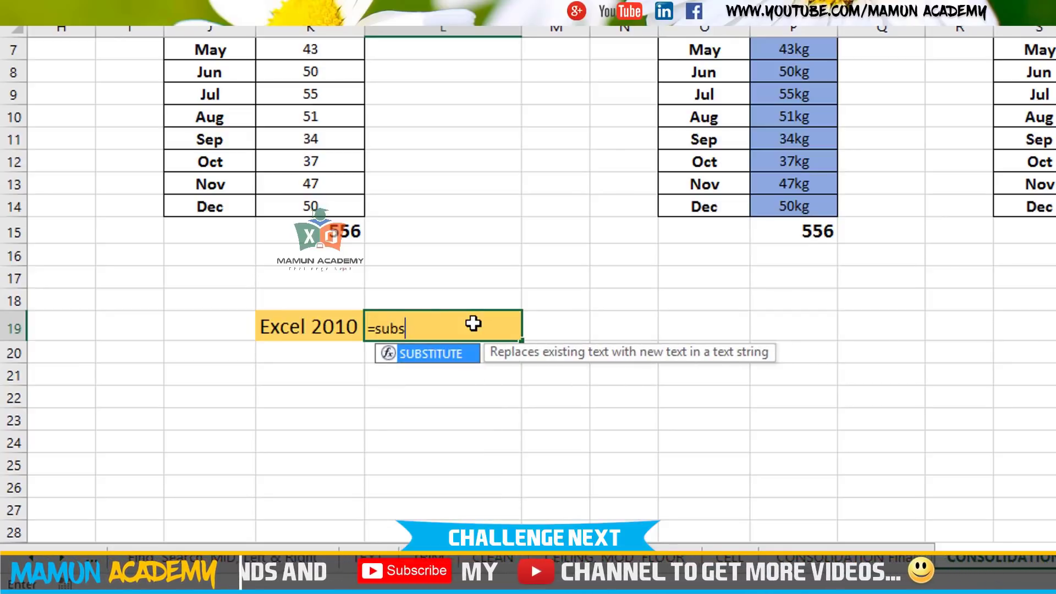
key(Tab)
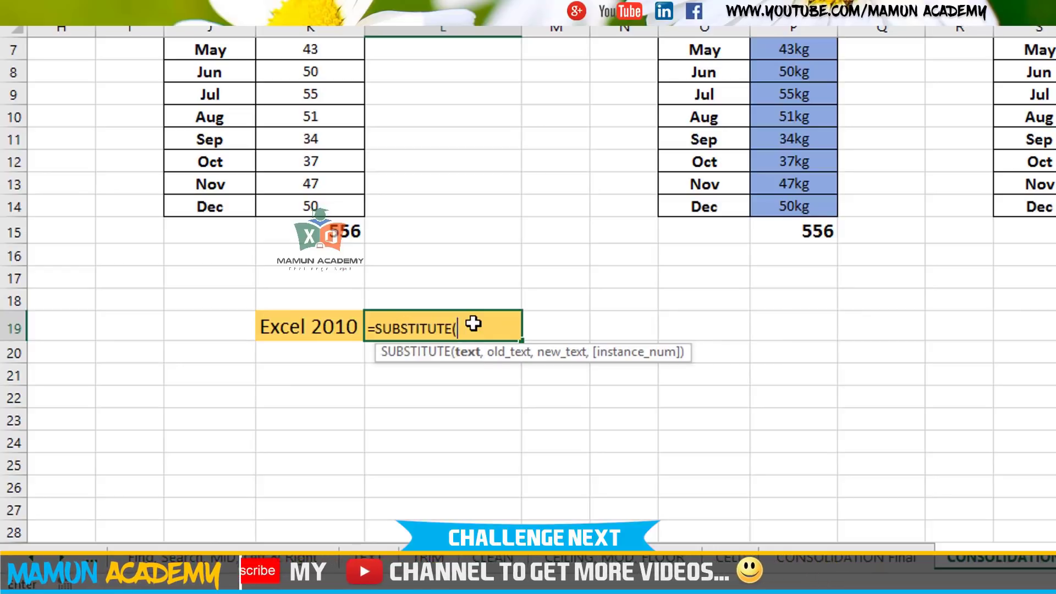
click(341, 326)
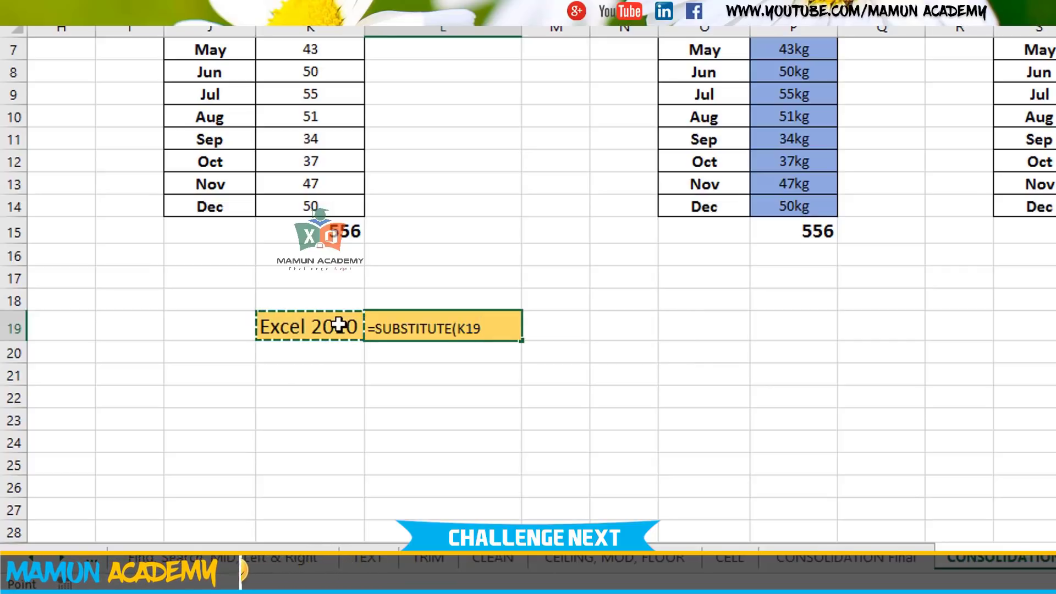
click(496, 324)
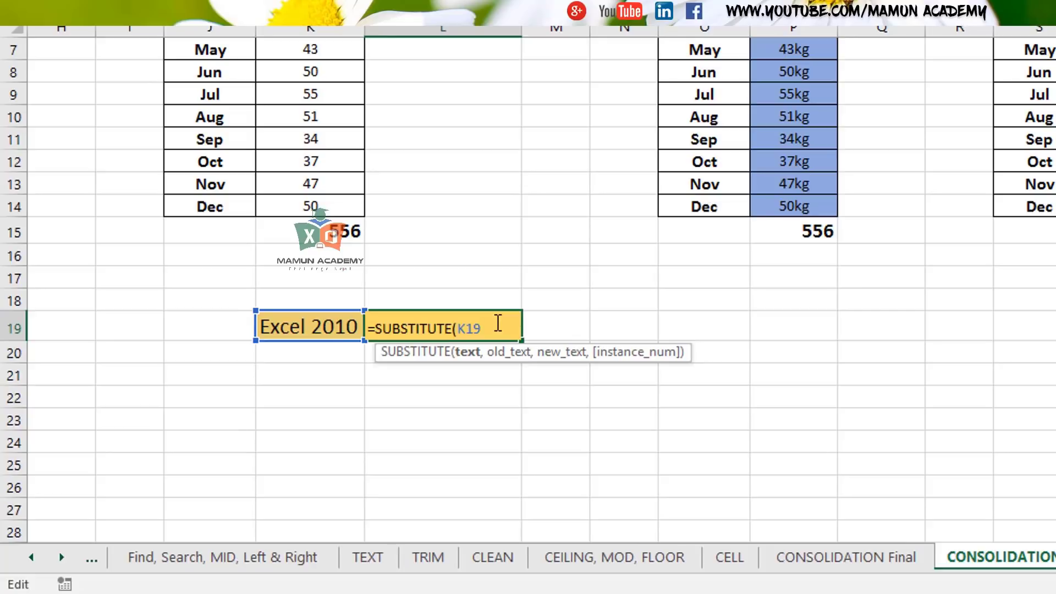
text(,"2)
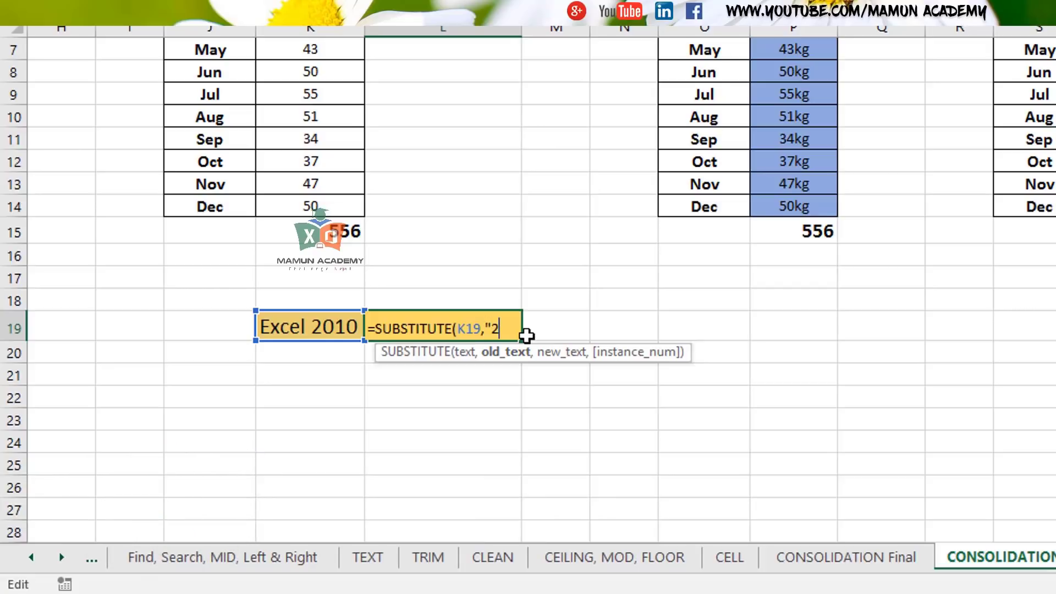
text(010)
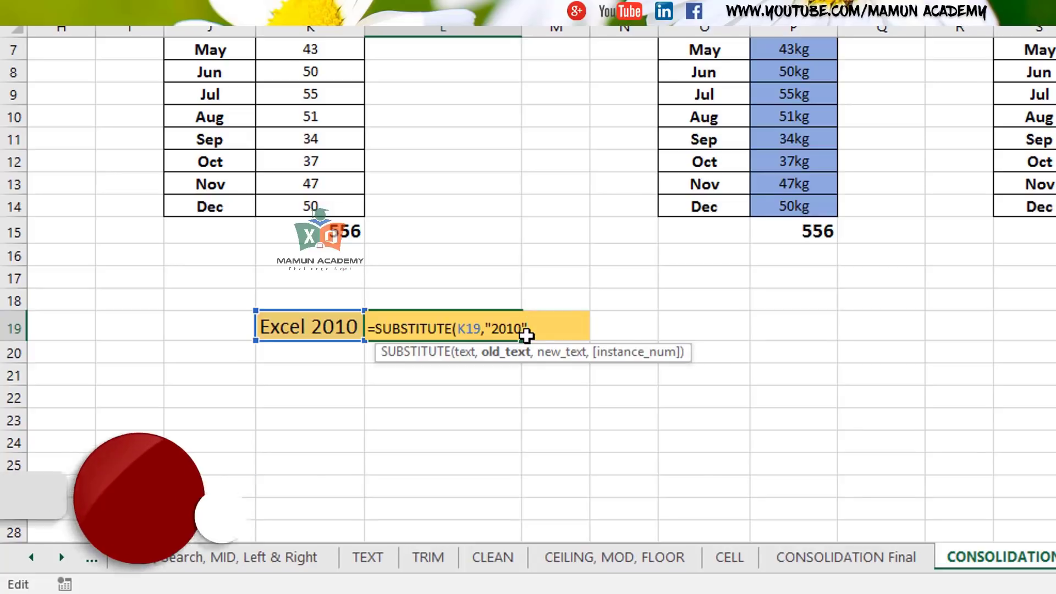
text(,)
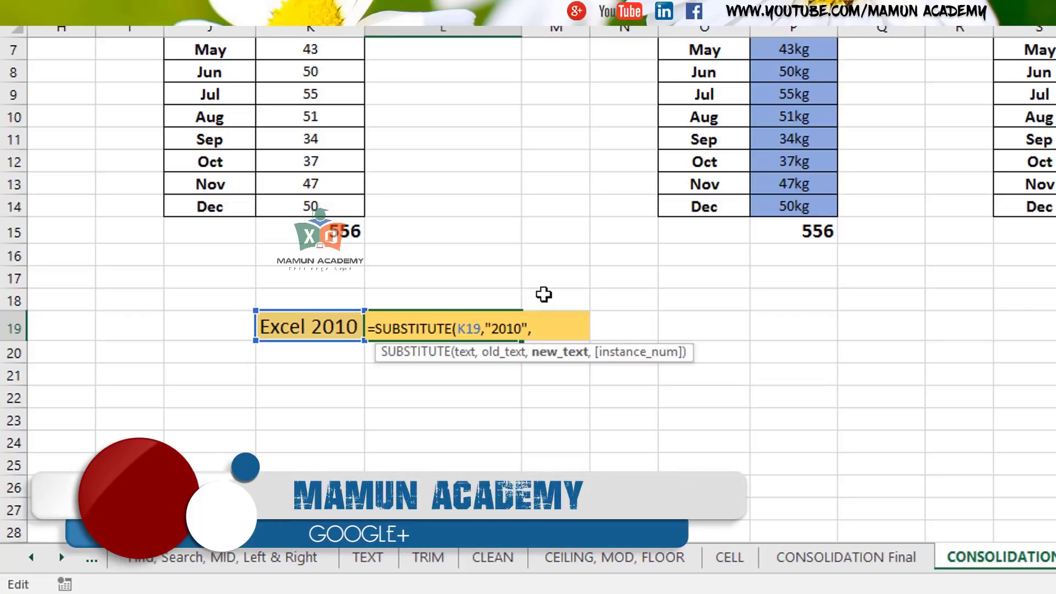
text("201)
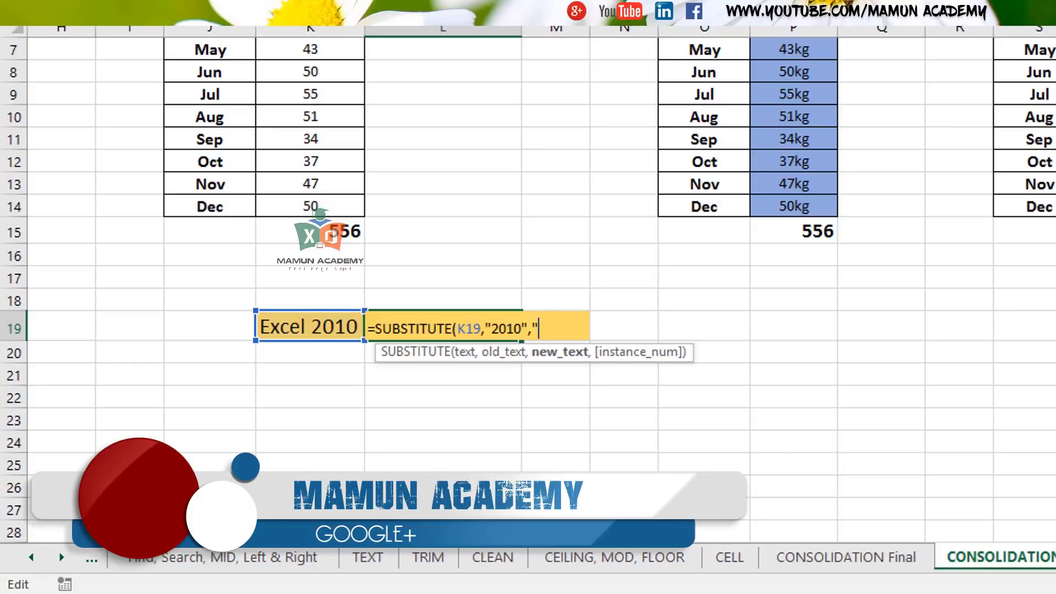
text(6)
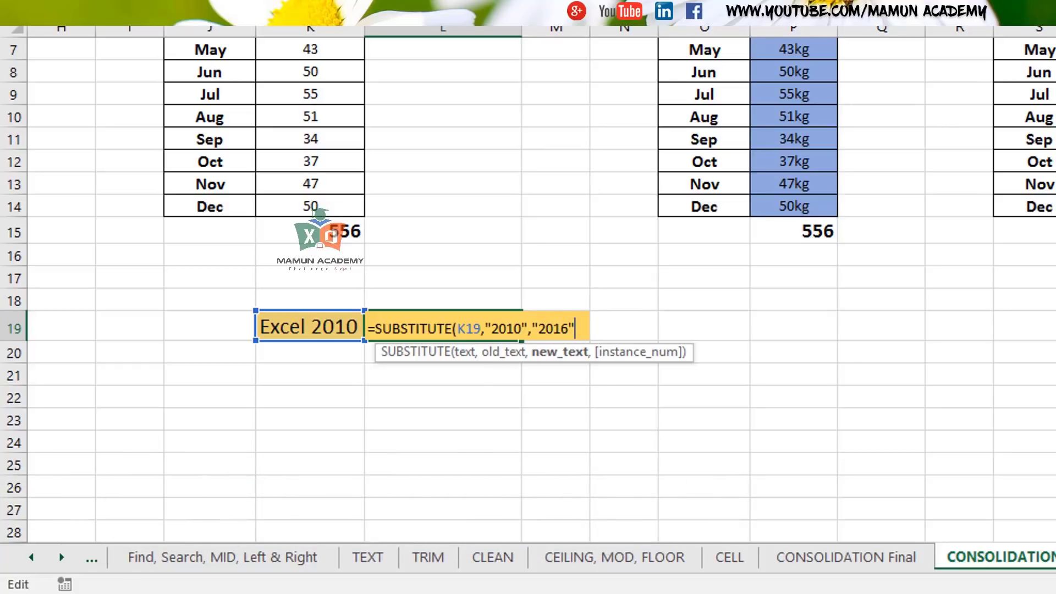
text(")
key(Return)
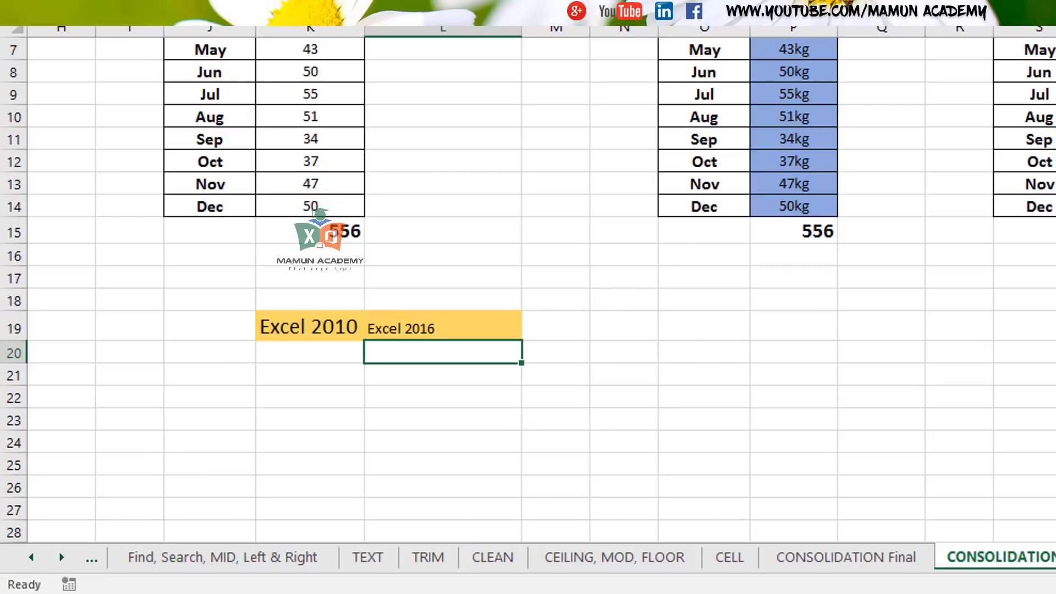
Step: Compare the Excel 2016 result in L19 with the original Excel 2010 in K19
click(430, 330)
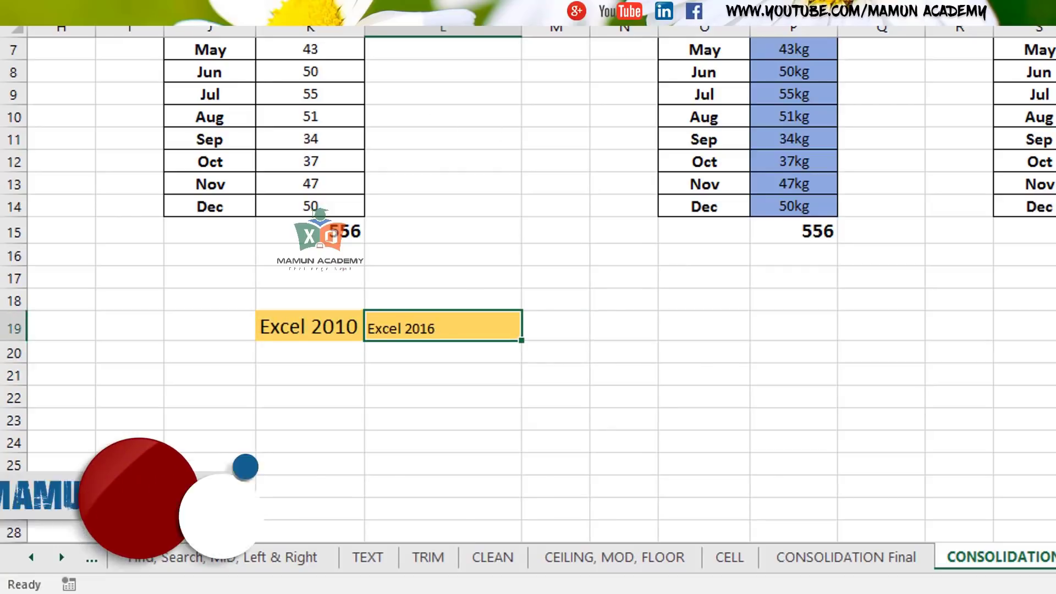
click(318, 328)
click(486, 325)
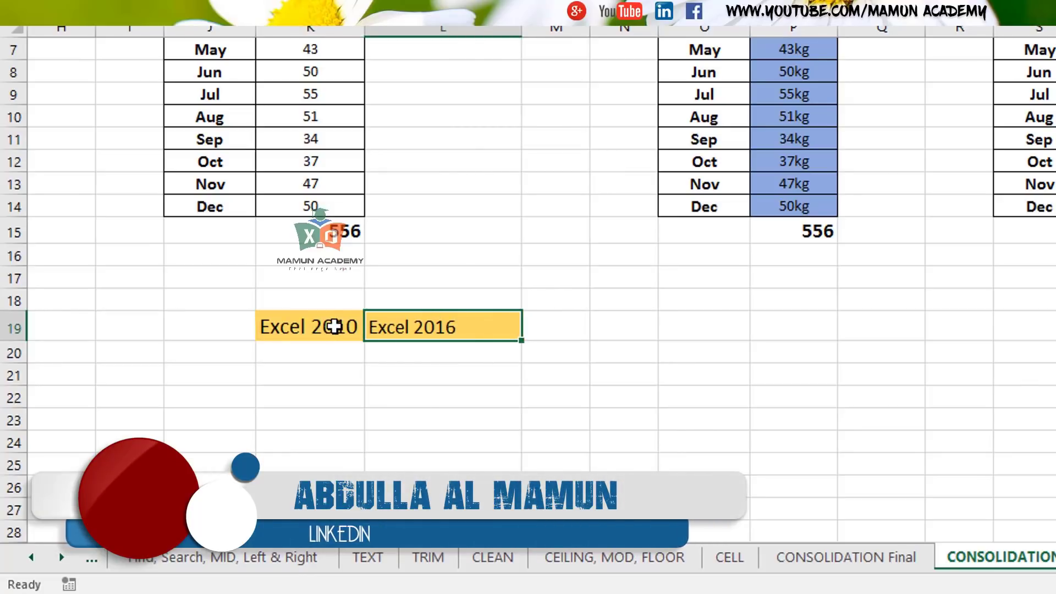
click(335, 328)
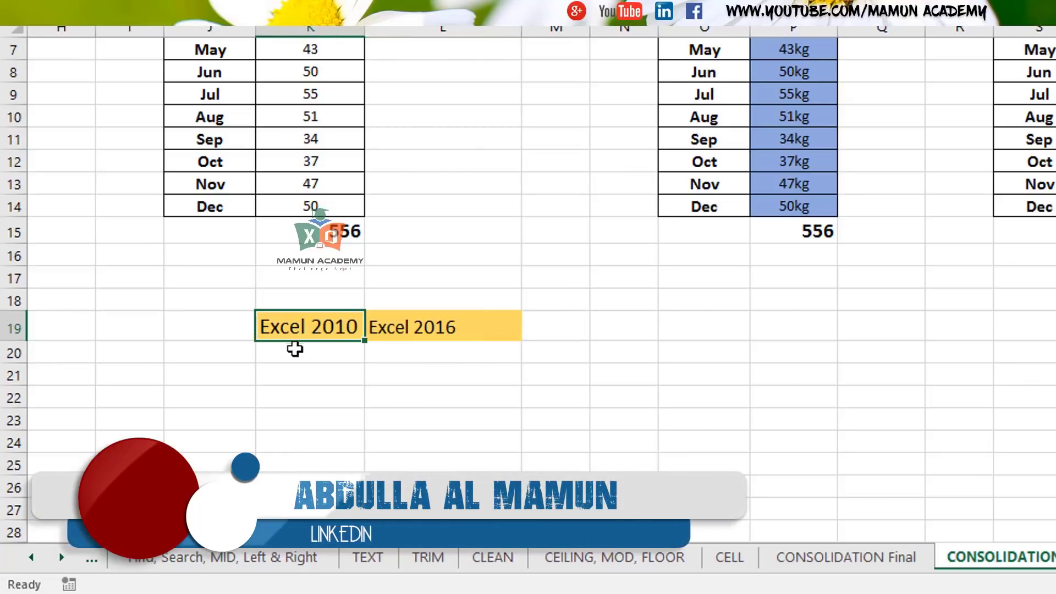
click(474, 320)
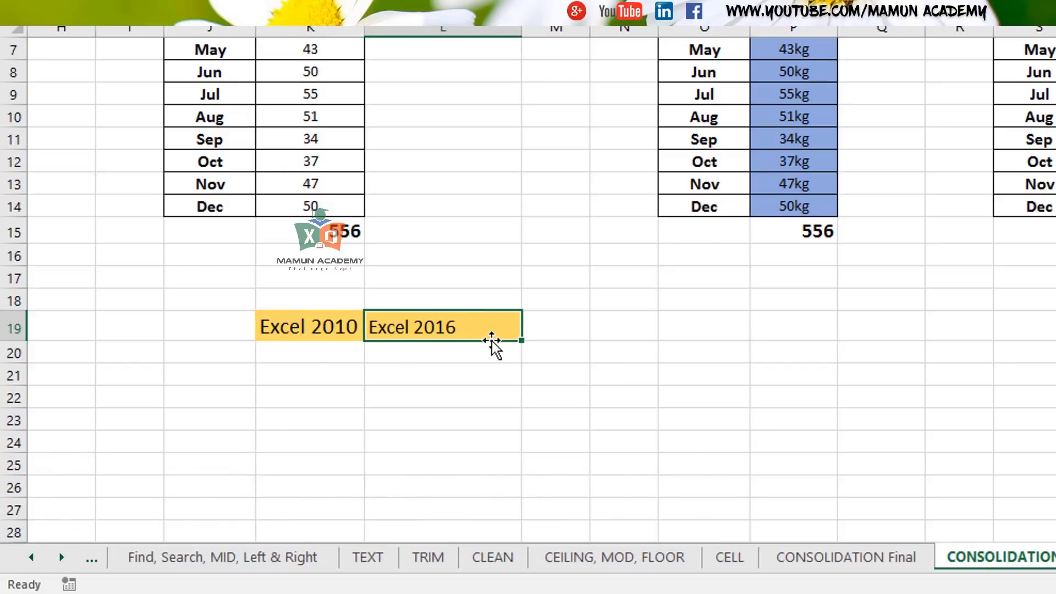
Step: Enter =SUBSTITUTE(P3,"kg","") in Q3 so the 49kg amount shows as 49
scroll(493, 344, up, 2)
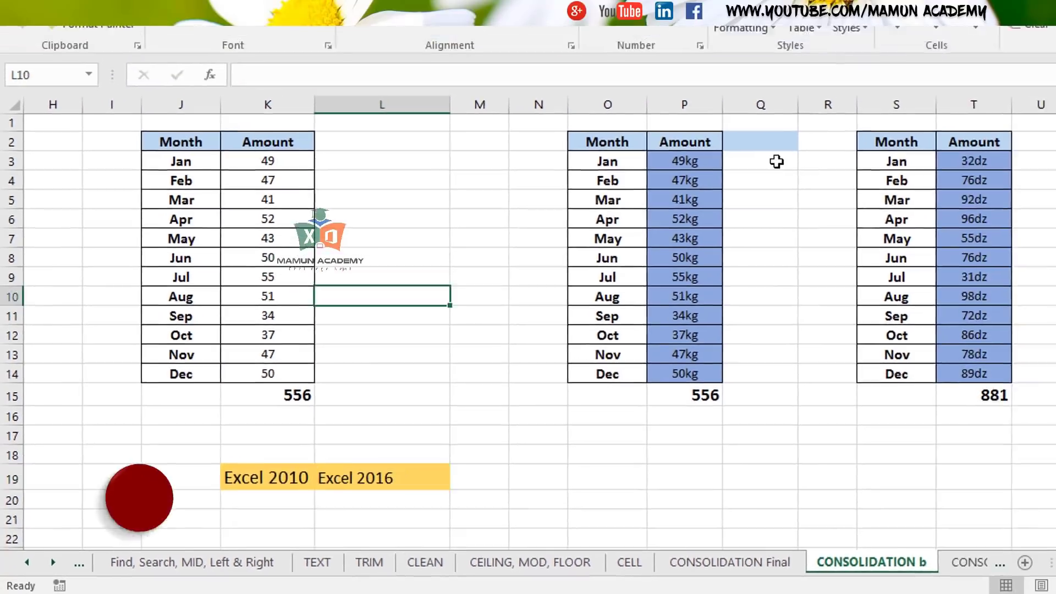
click(881, 93)
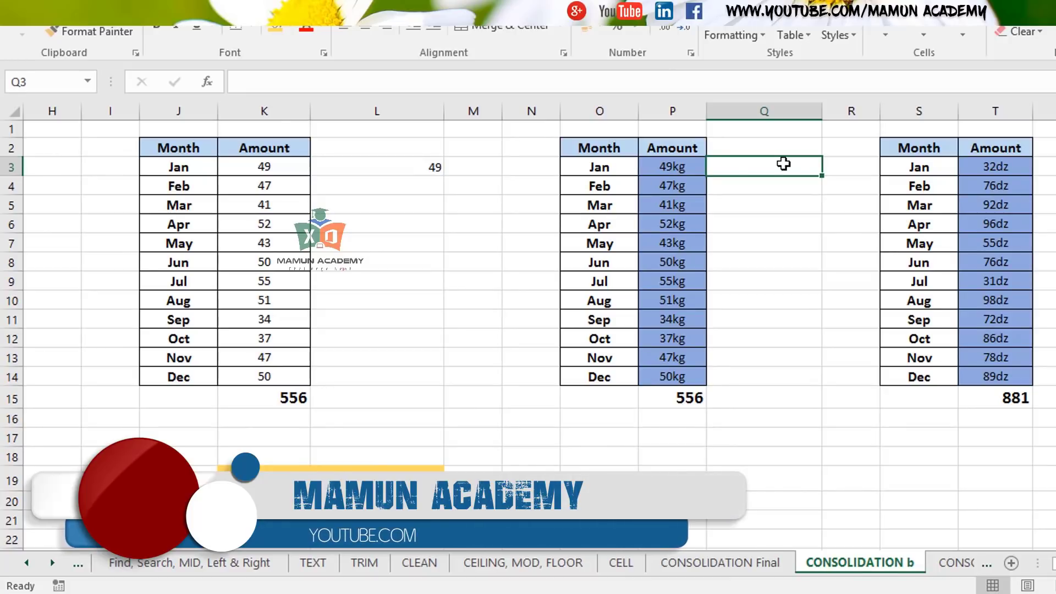
text(=si)
key(BackSpace)
text(ubs)
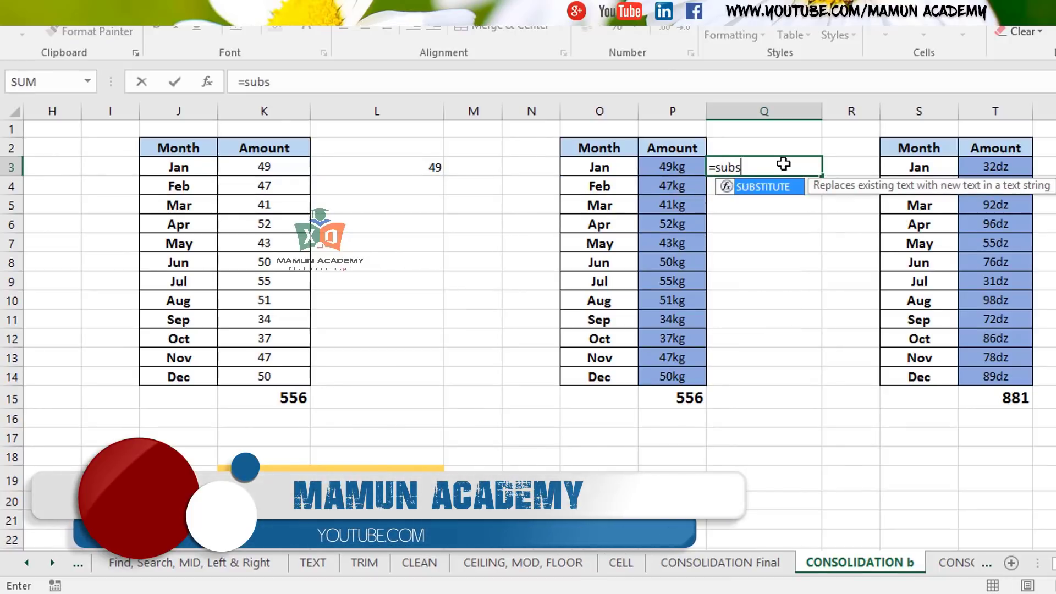
key(Tab)
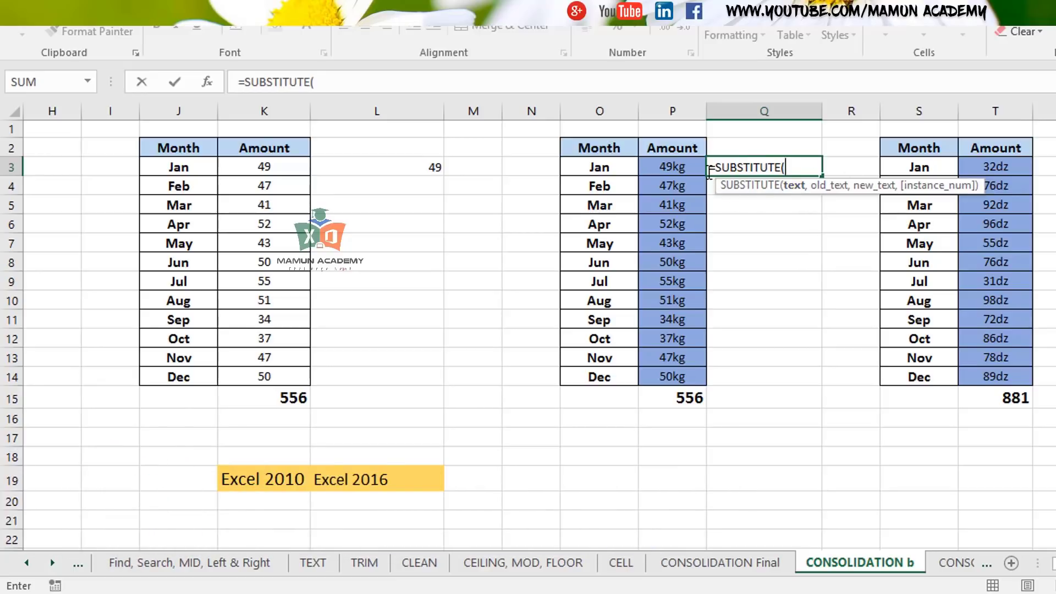
click(694, 165)
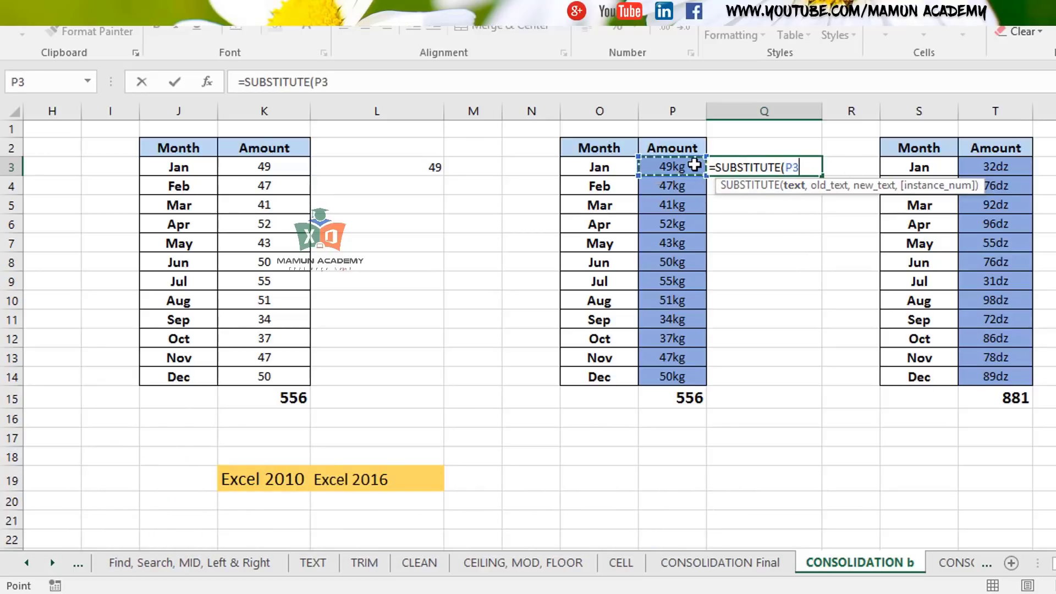
text(,"kg)
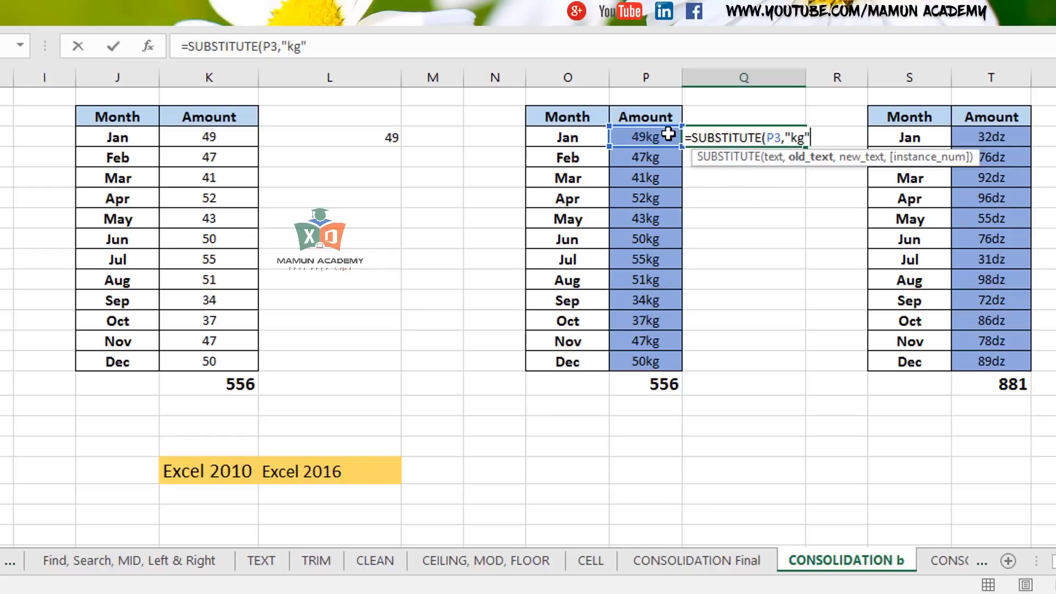
text(,)
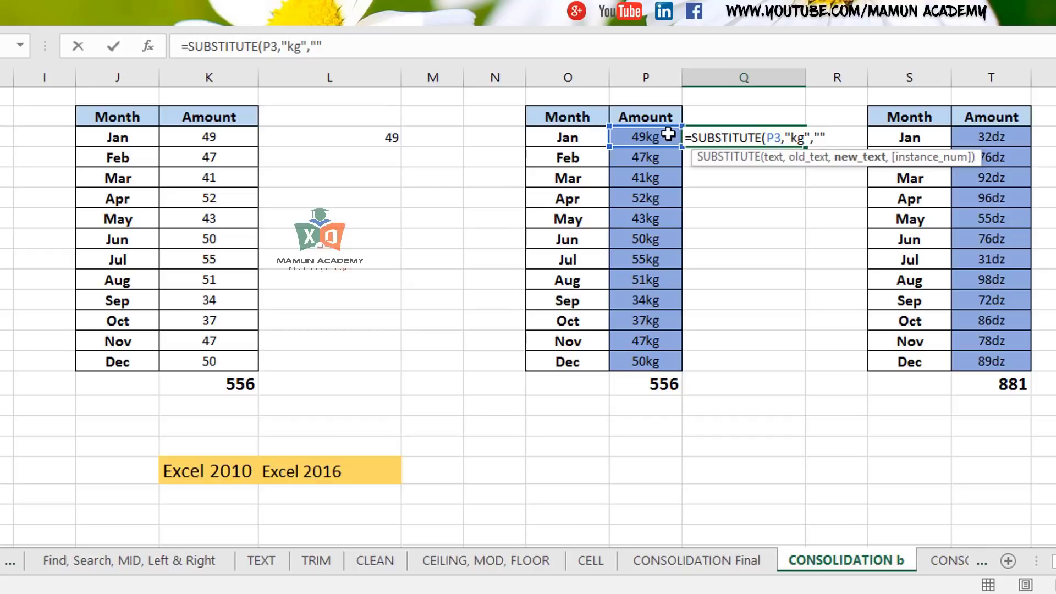
key(ctrl+Return)
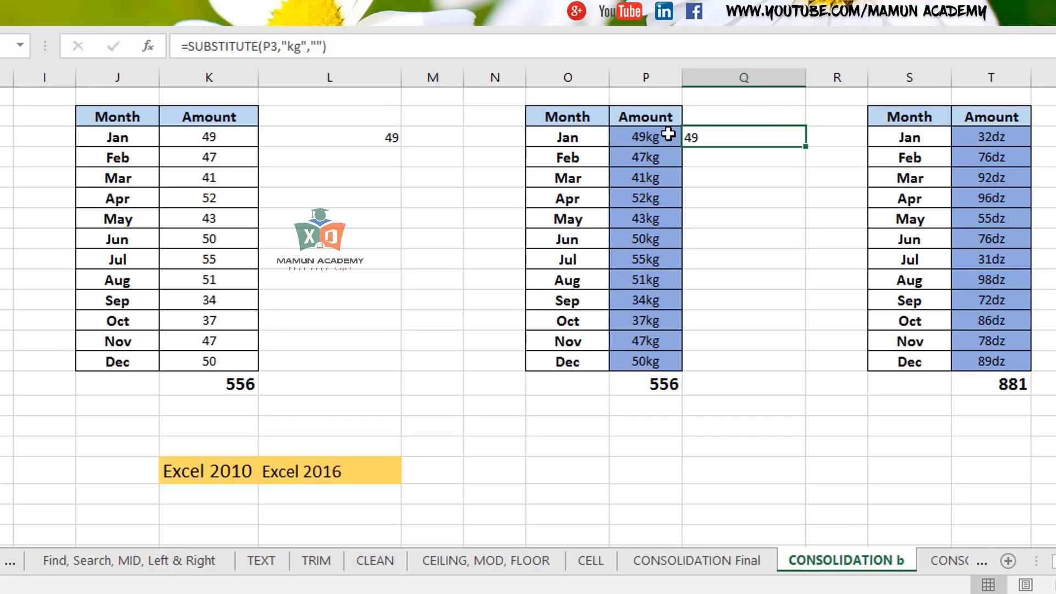
Step: Set Q3's replacement text to "dz" so the result reads 49dz
key(F2)
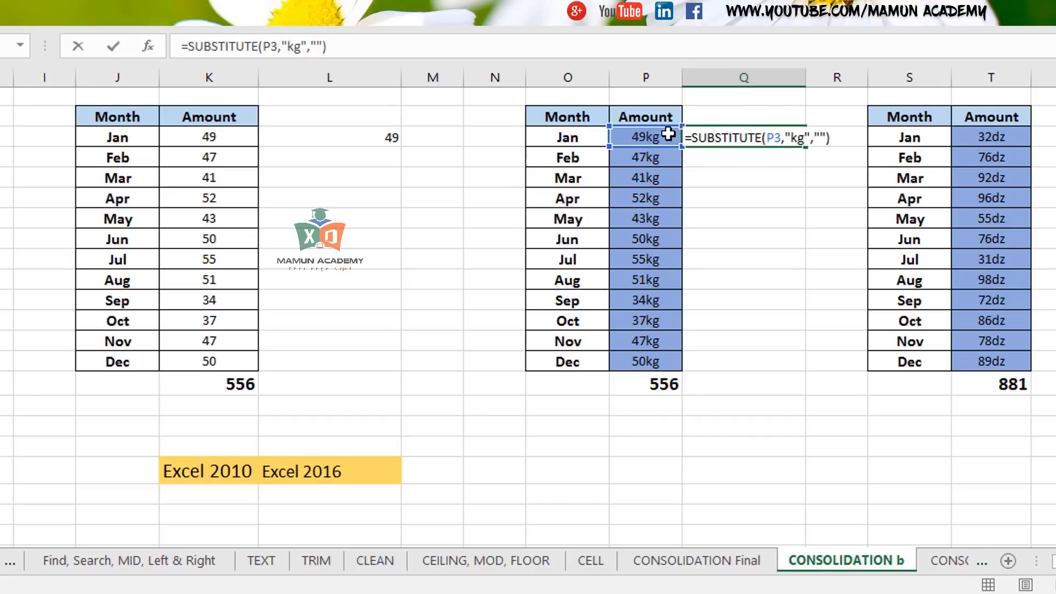
key(Left)
key(Left)
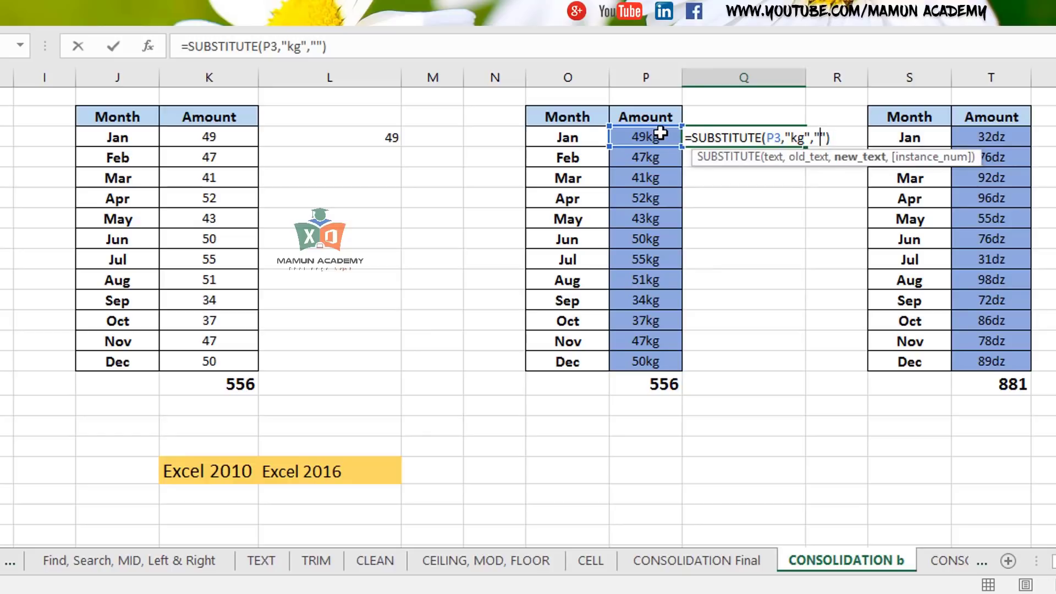
text(dz)
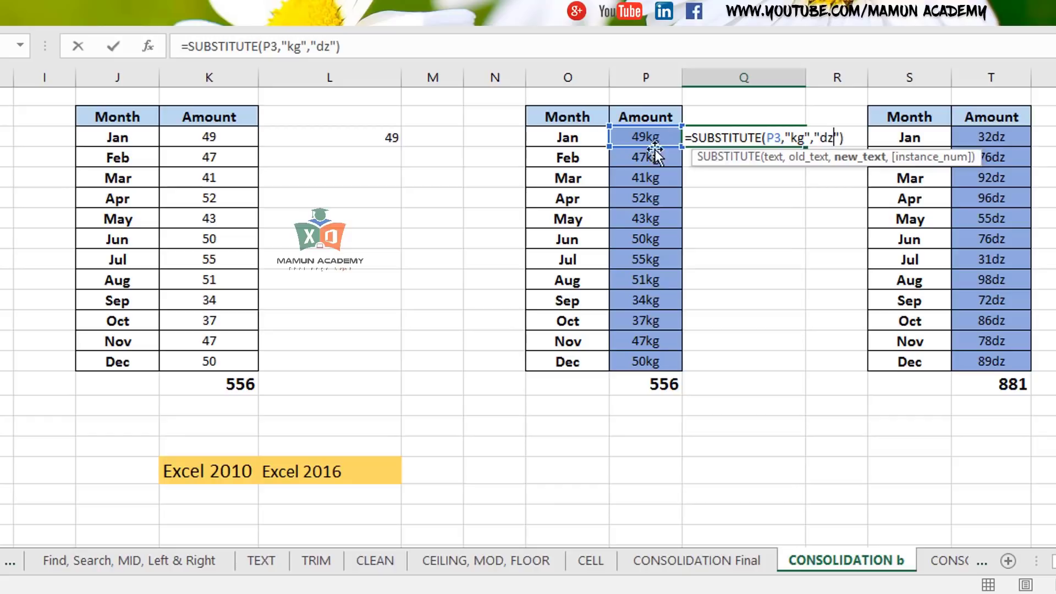
key(ctrl+Return)
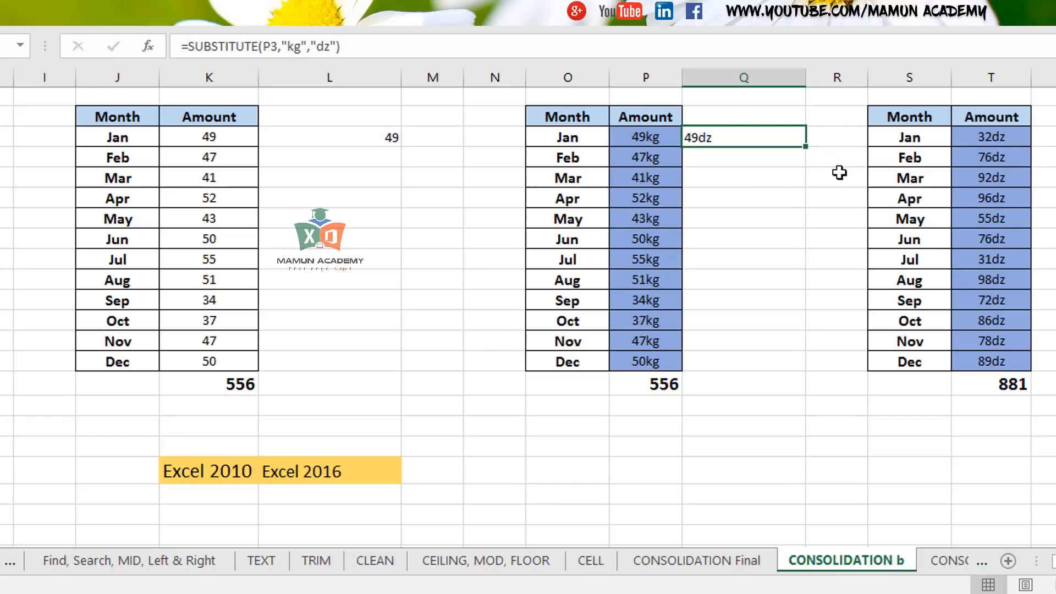
Step: Restore the empty replacement text in Q3 so kg is stripped, leaving 49
key(F2)
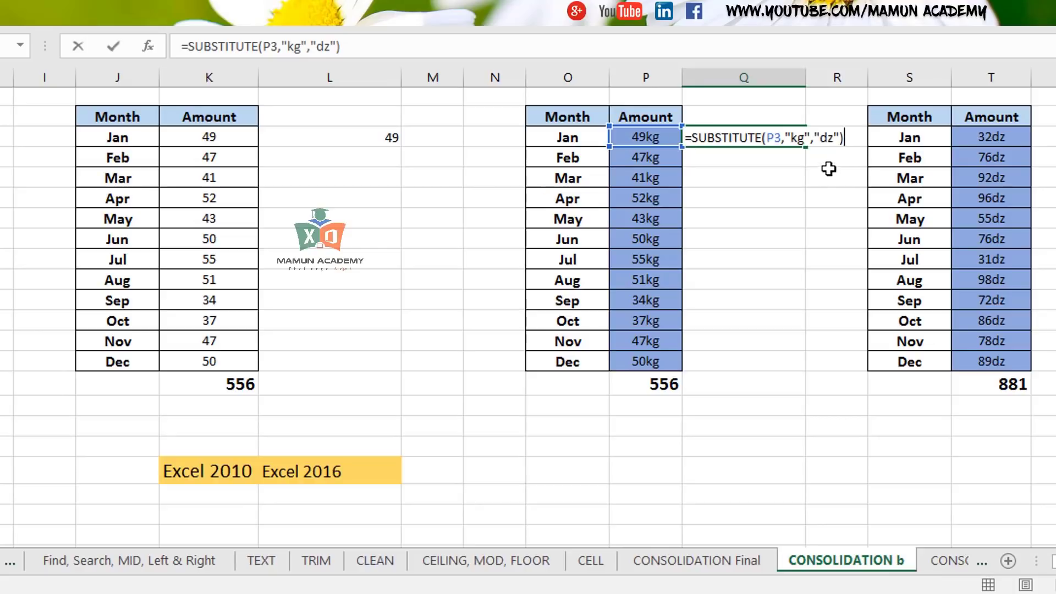
click(835, 137)
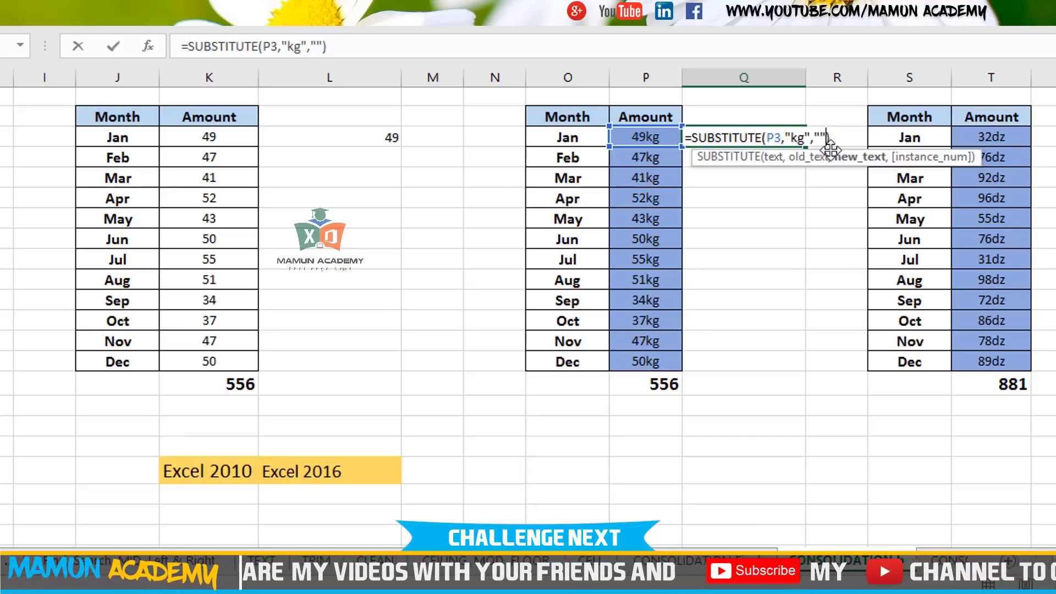
key(ctrl+Return)
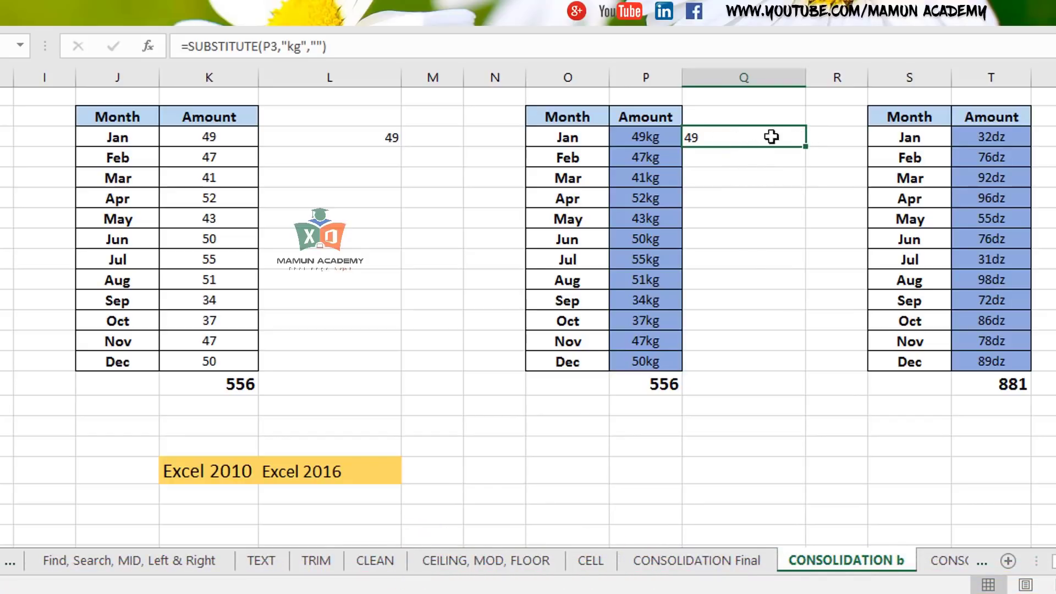
click(708, 160)
text(8)
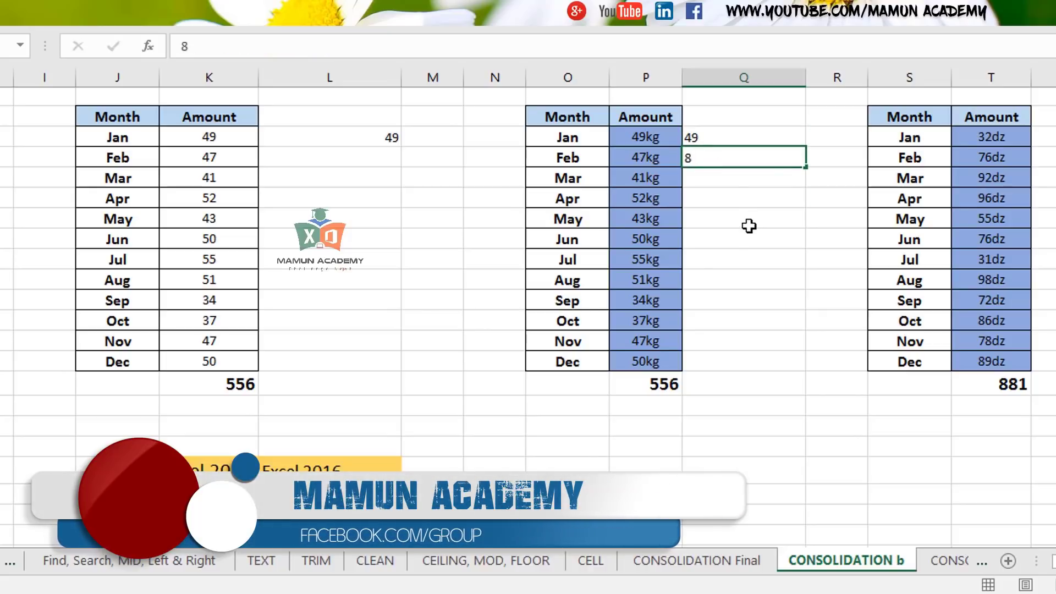
click(749, 220)
click(779, 159)
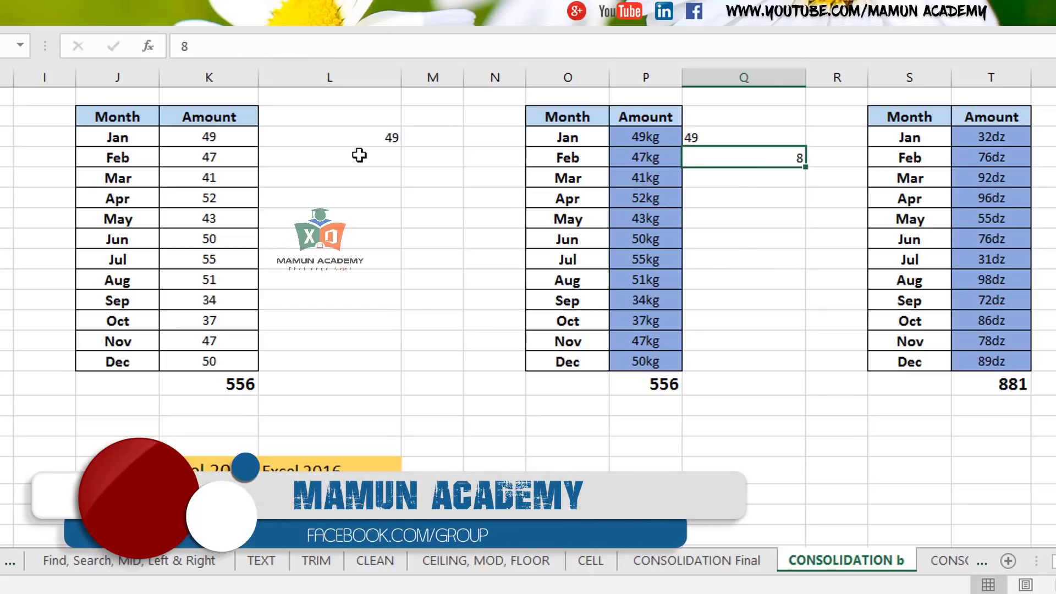
click(792, 174)
text(m)
click(774, 251)
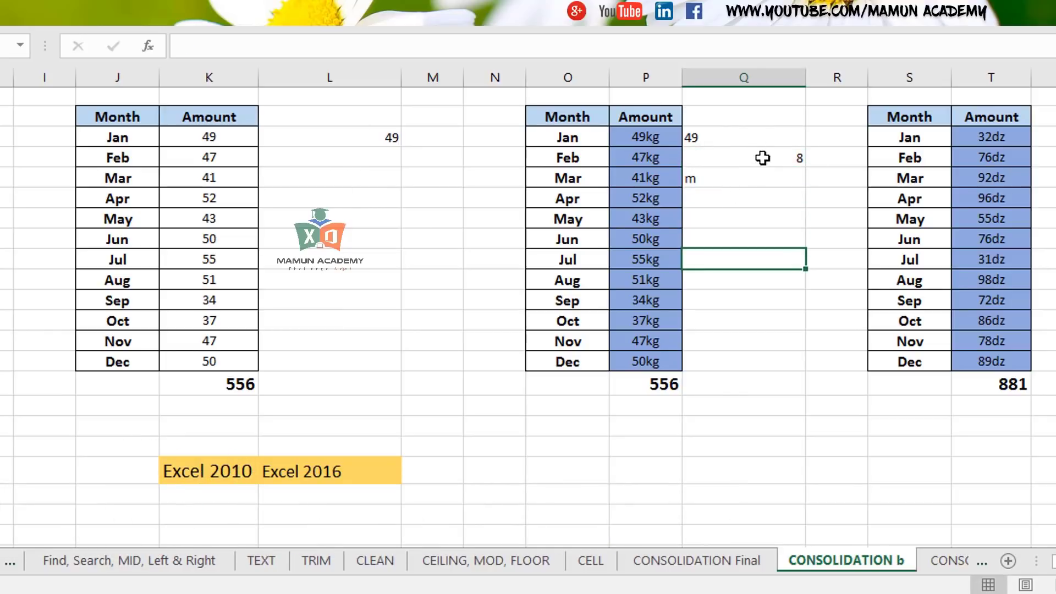
drag(762, 158, 759, 198)
key(Delete)
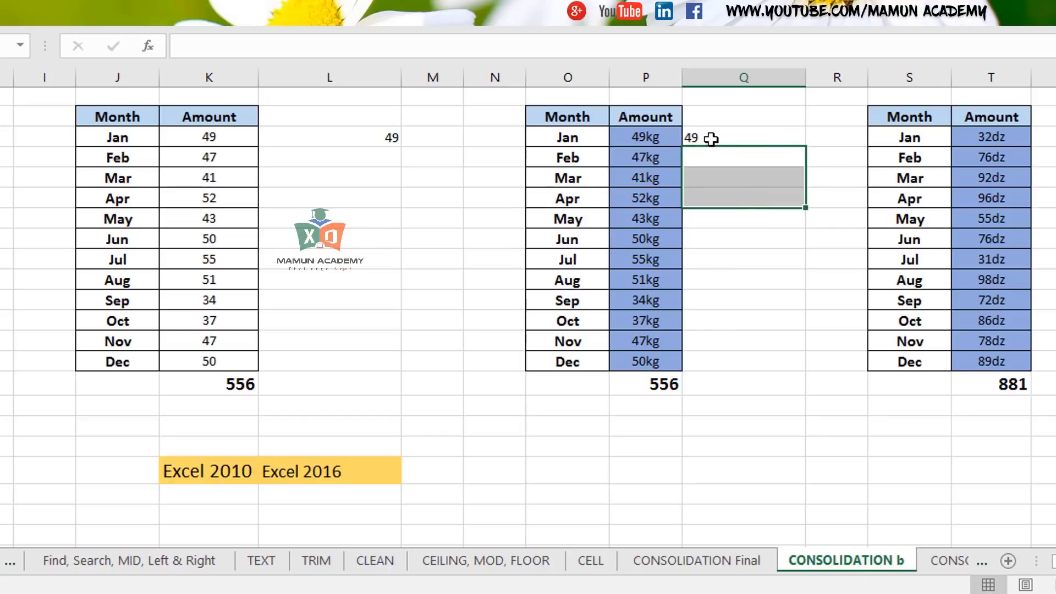
click(711, 138)
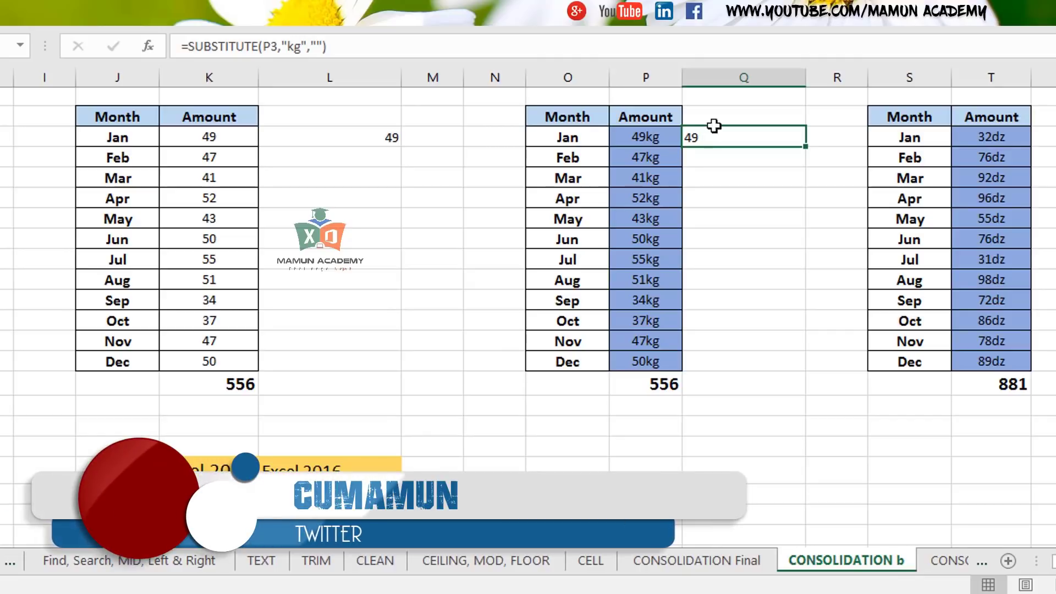
Step: Append +0 to Q3's SUBSTITUTE formula and fill it down to Q14
click(743, 43)
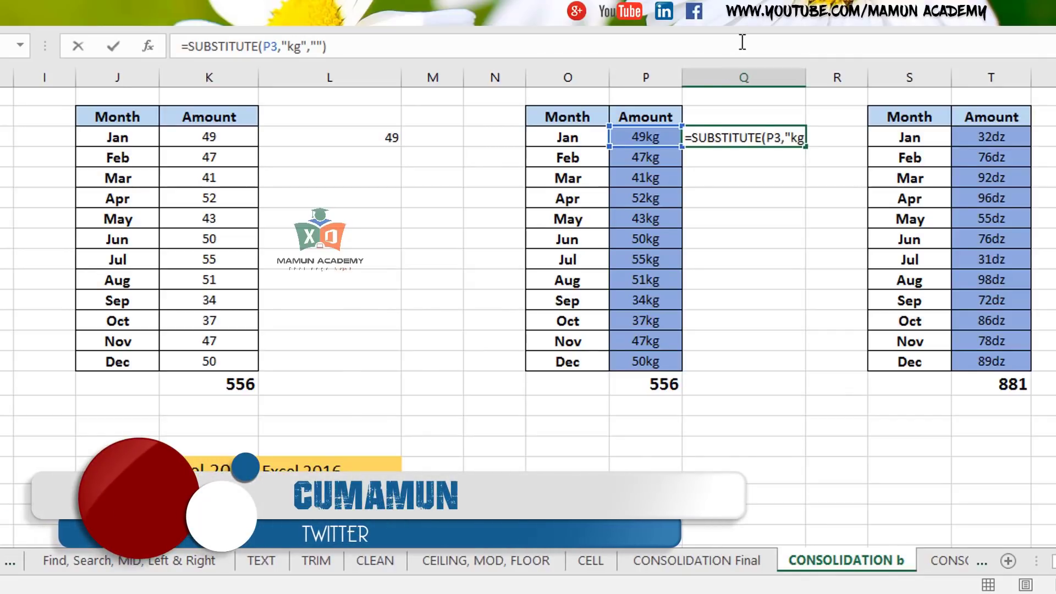
text(+0)
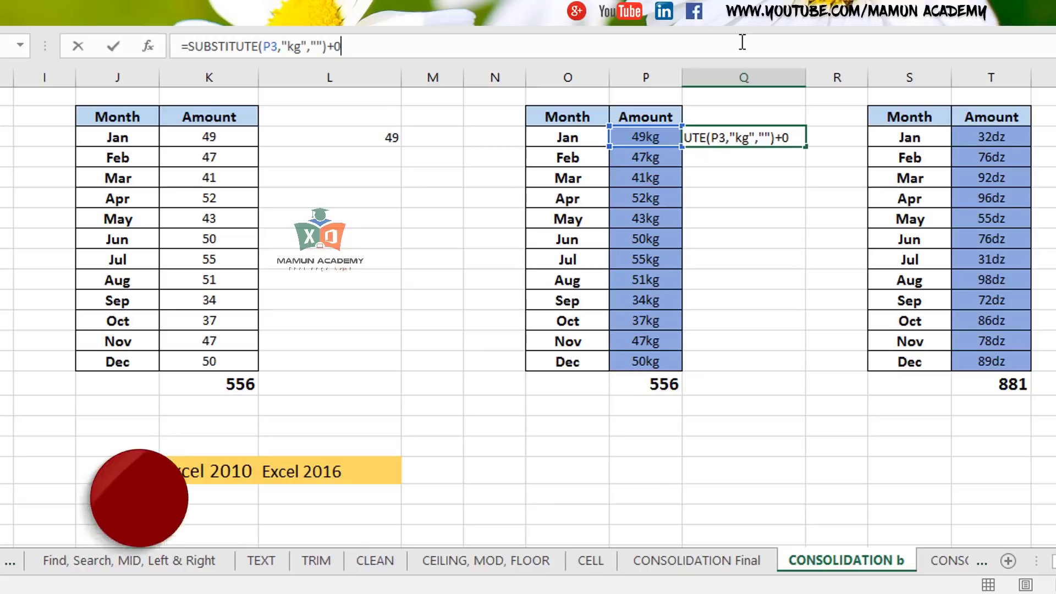
key(ctrl+Return)
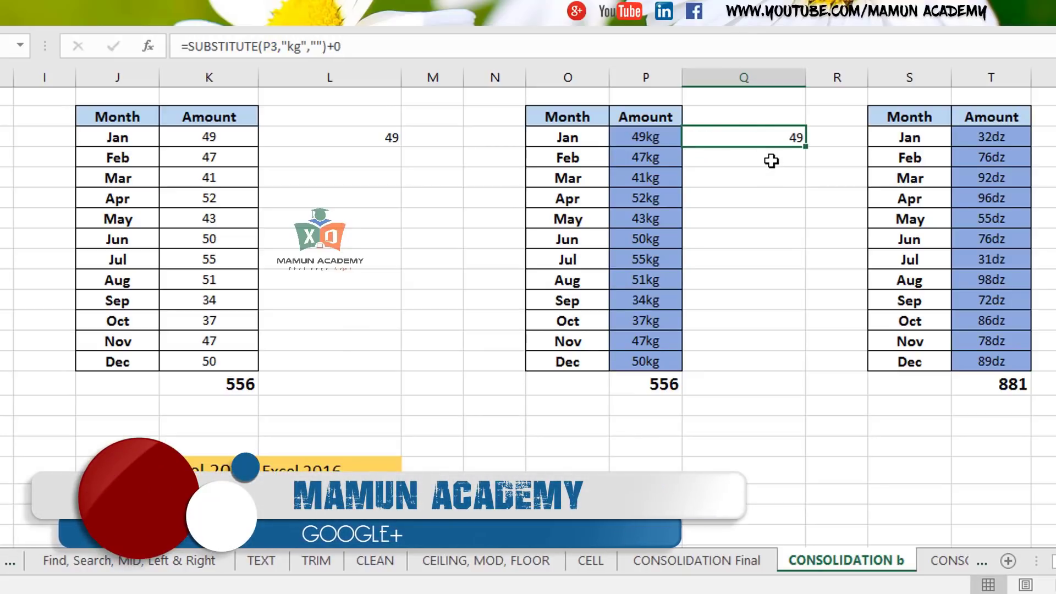
double_click(806, 146)
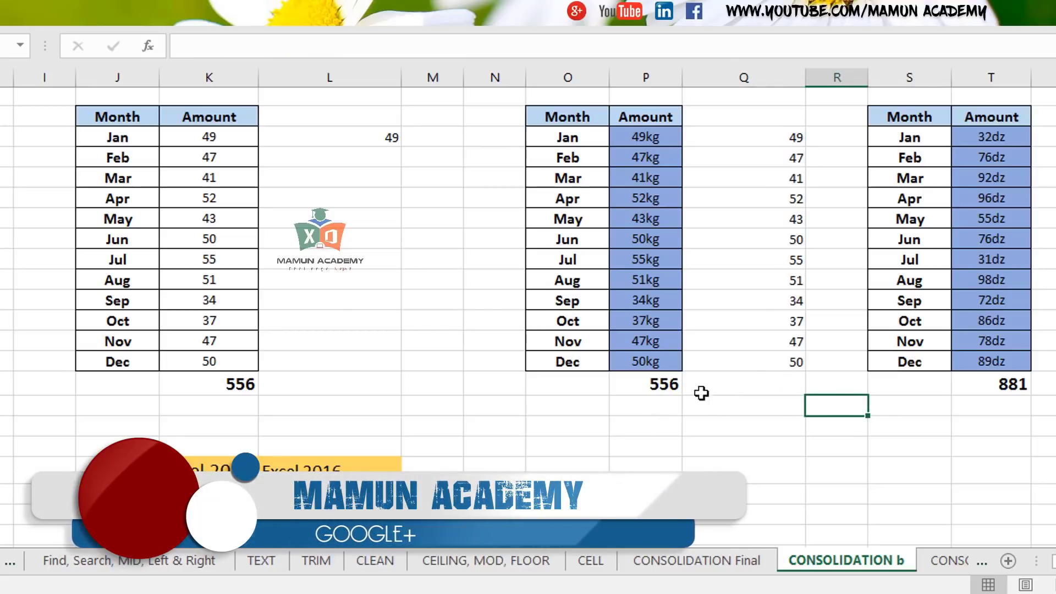
click(660, 387)
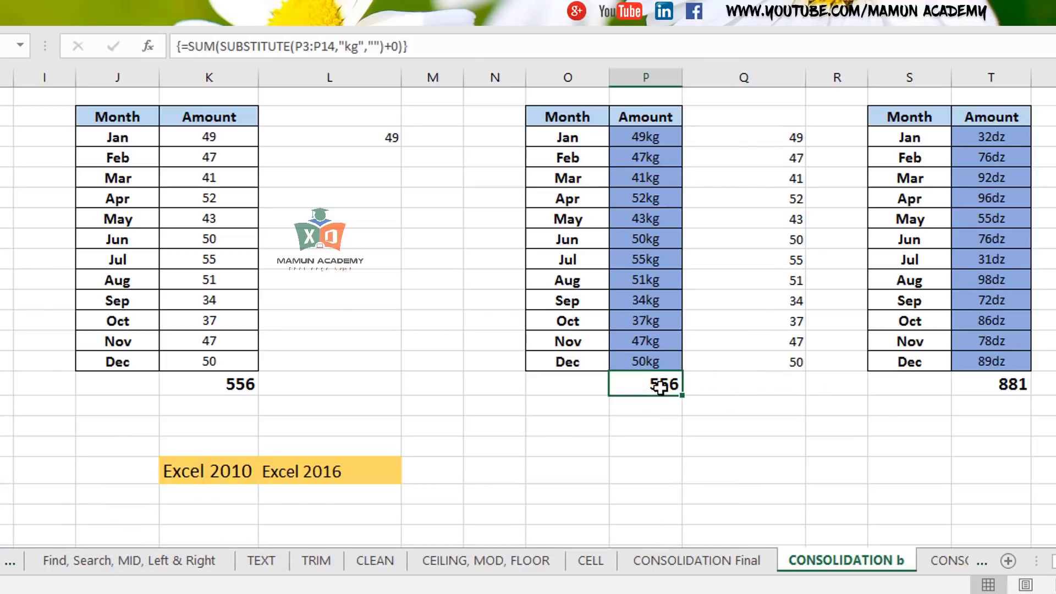
Step: Replace the P15 total with SUBSTITUTE(P3:P14,"kg","")+0
key(Delete)
text(=sums)
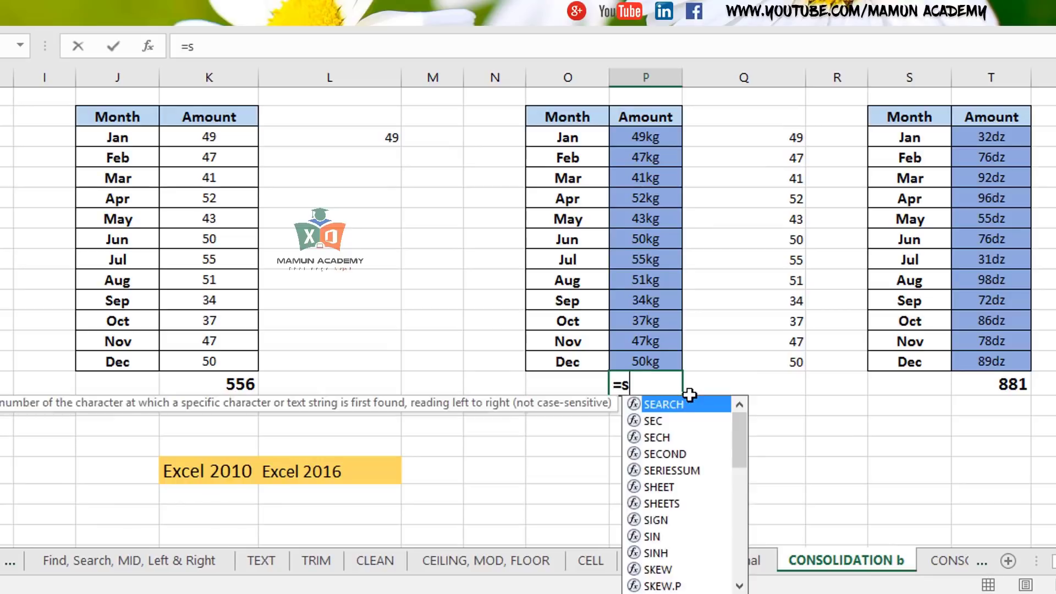
key(BackSpace)
key(BackSpace)
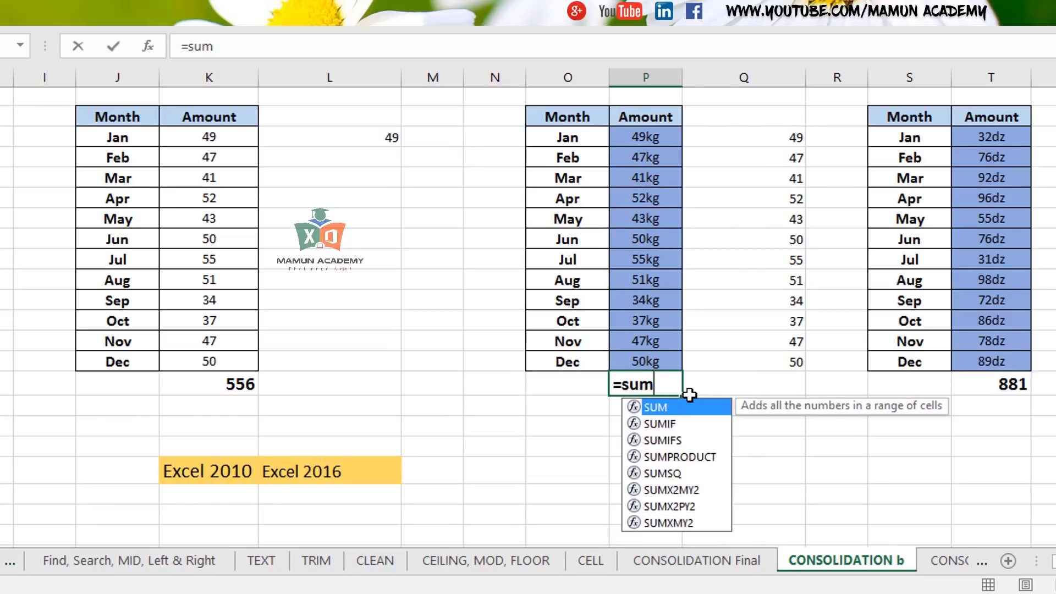
text(b)
key(Tab)
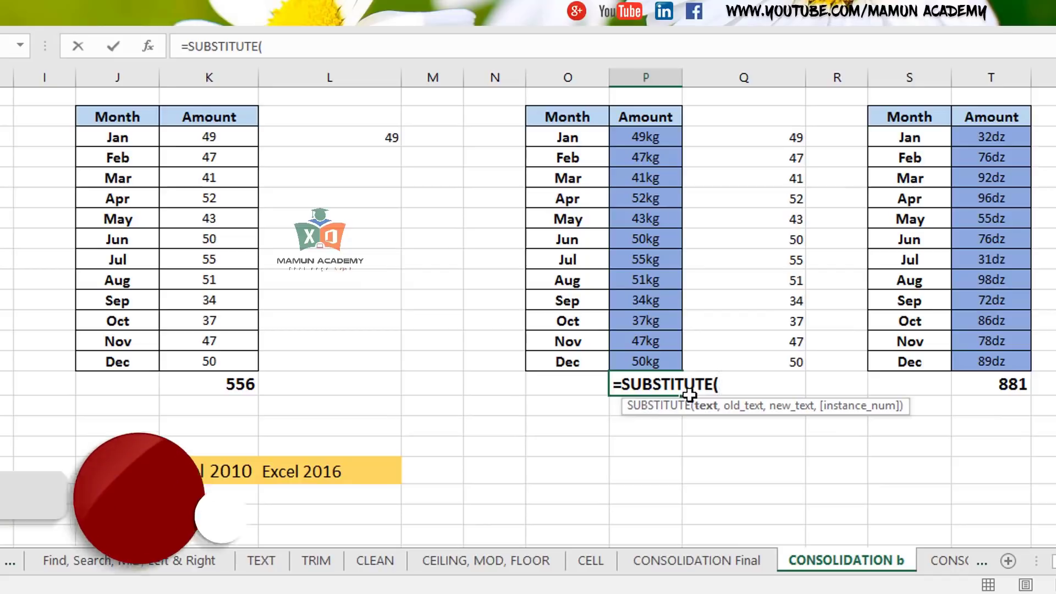
drag(655, 136, 669, 347)
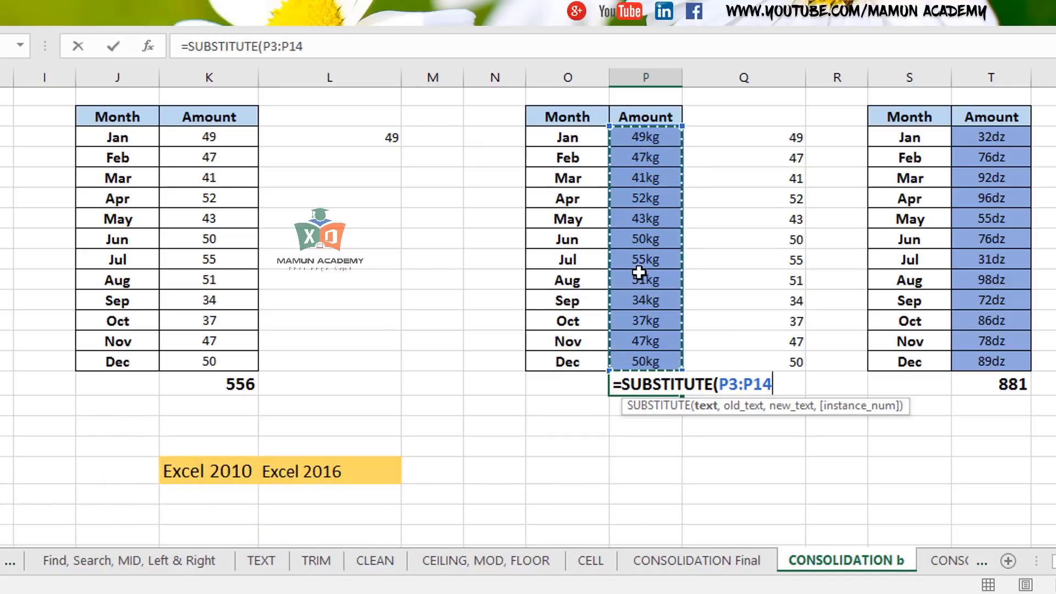
text(,)
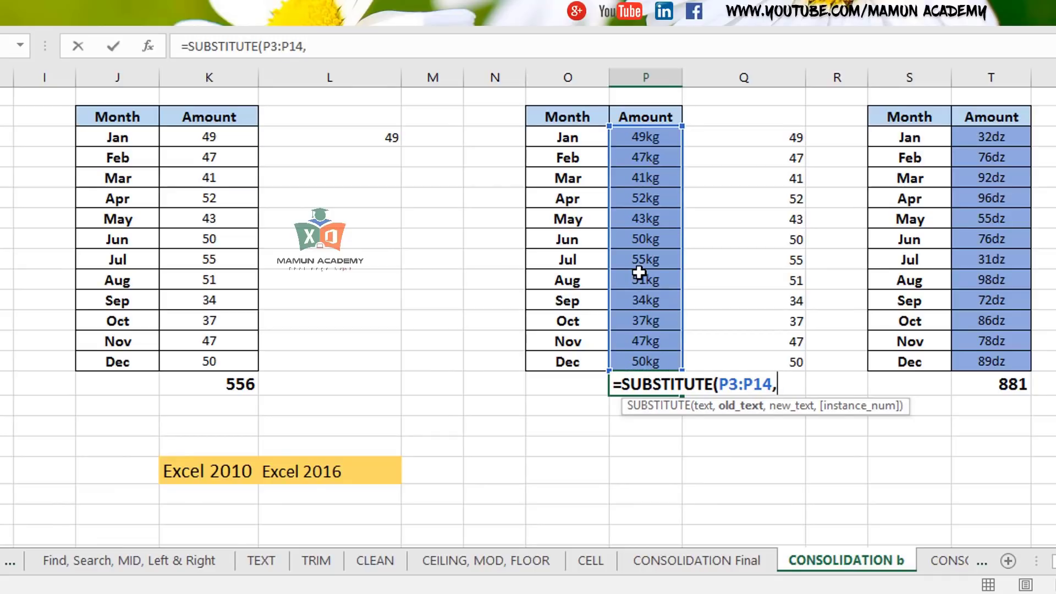
text("kg")
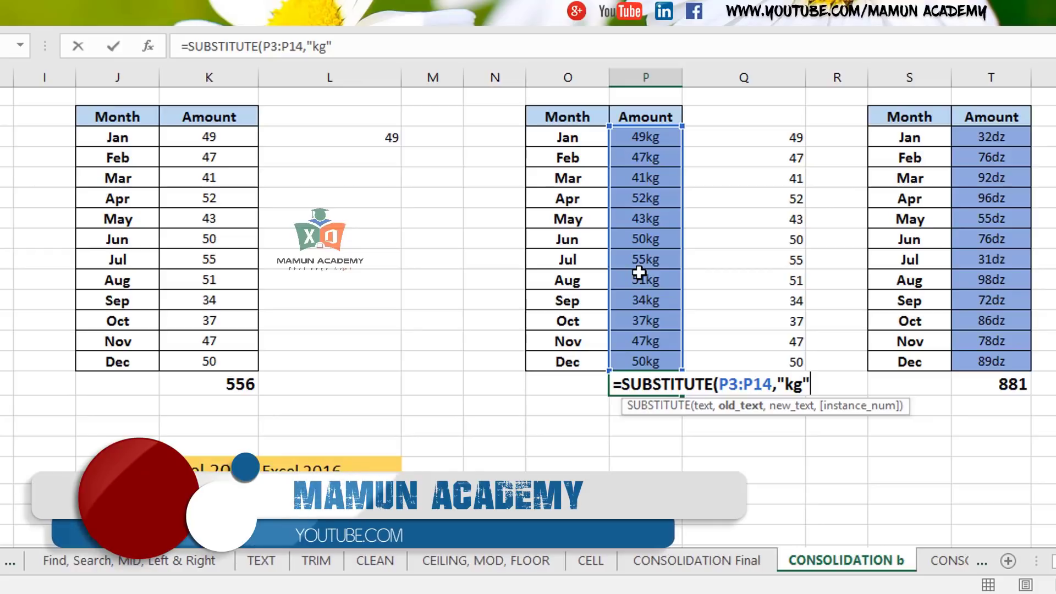
text(,)
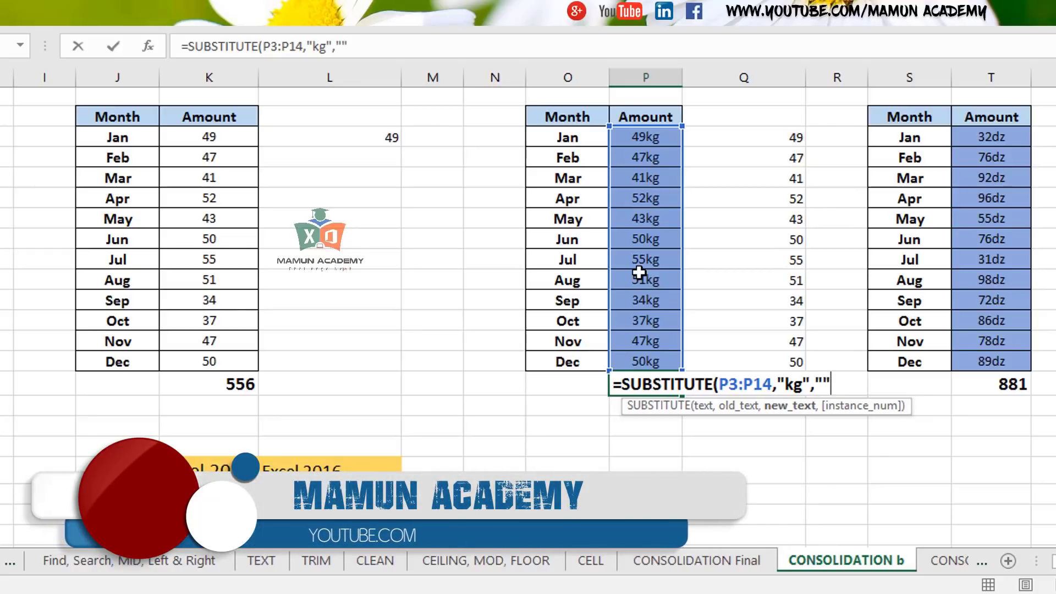
text("")
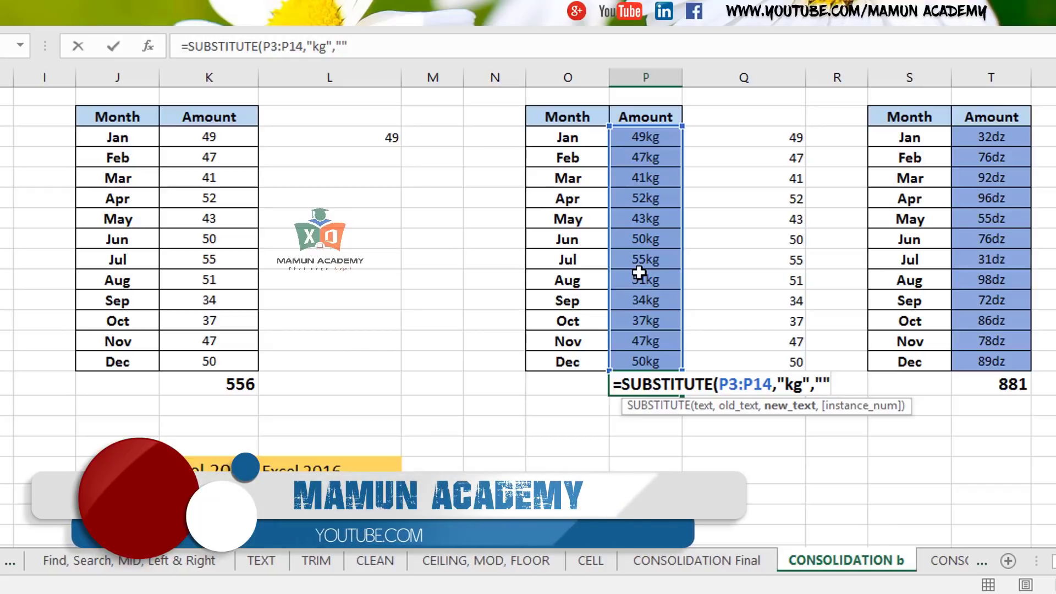
text()+)
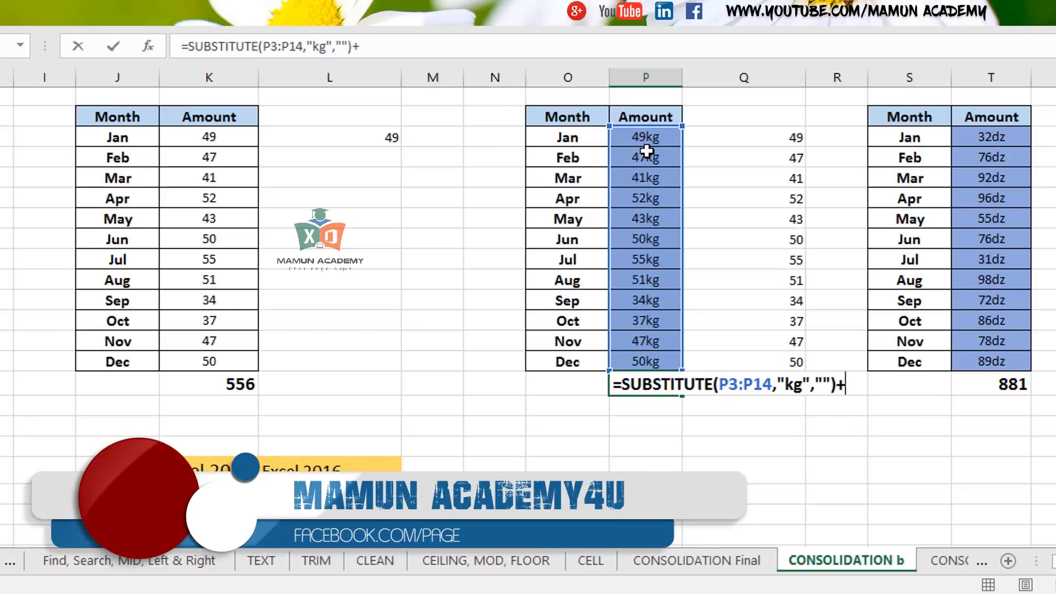
text(0)
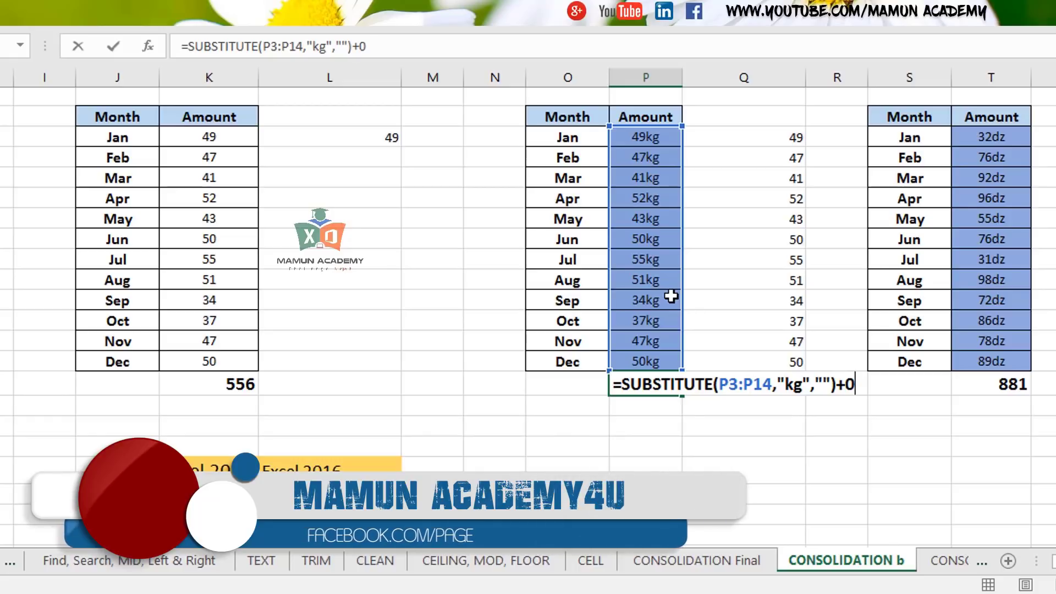
text())
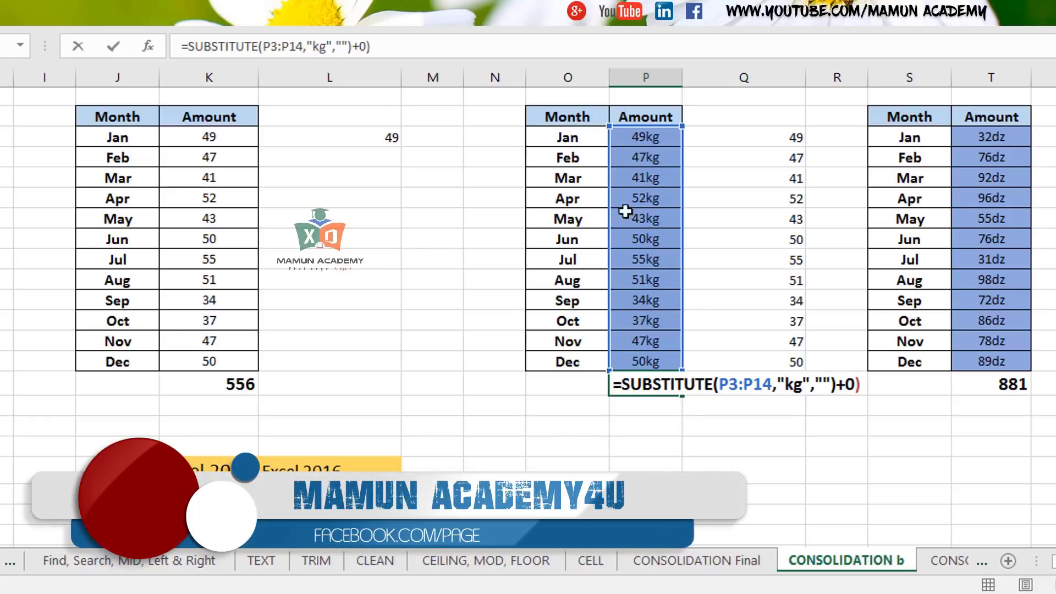
Step: Wrap the P15 formula in SUM and enter it, giving #VALUE!
click(623, 388)
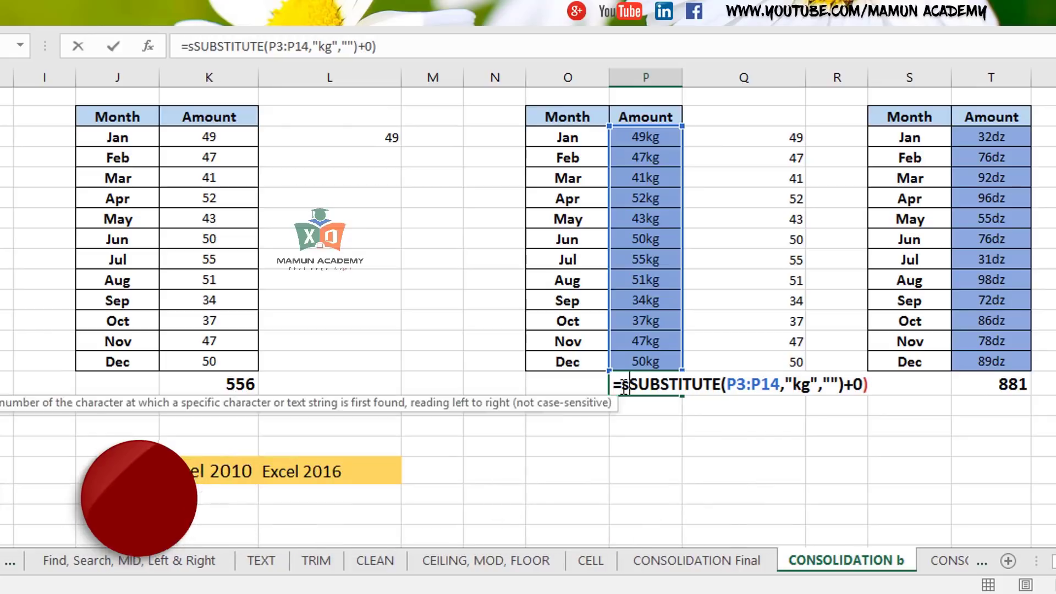
text(sum)
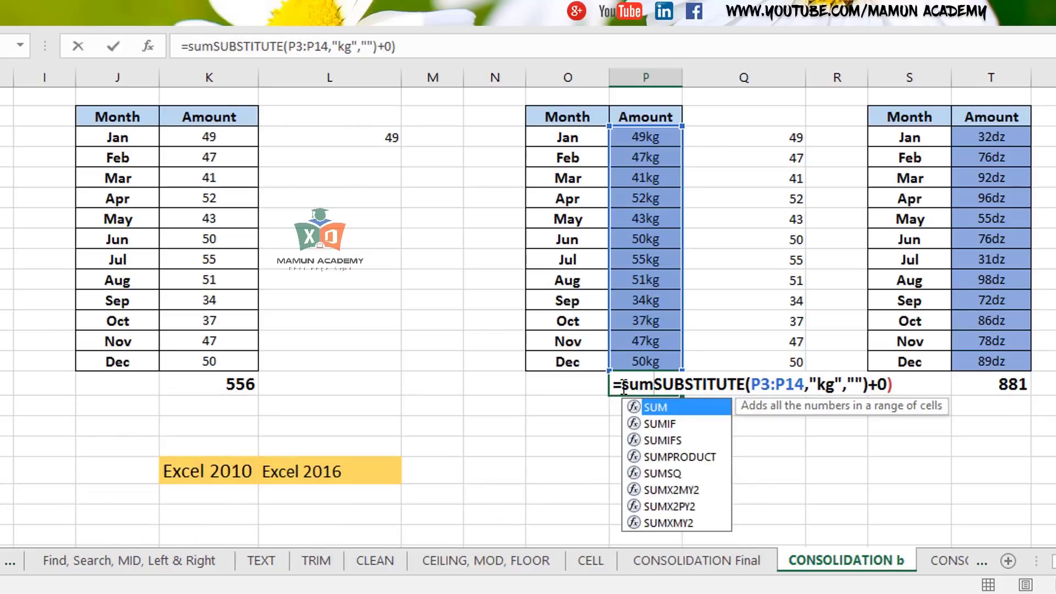
key(Tab)
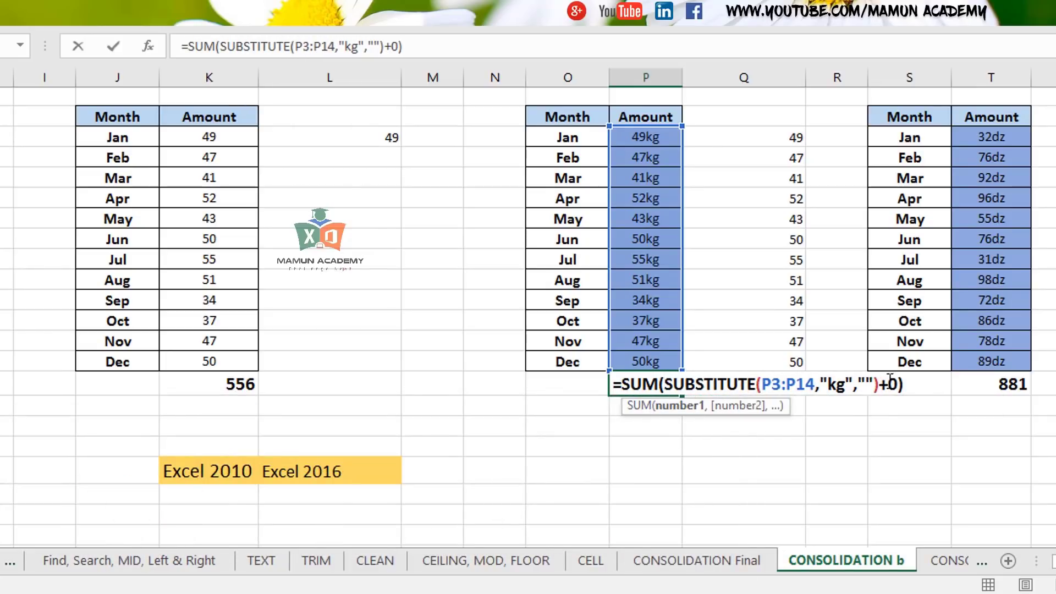
click(915, 380)
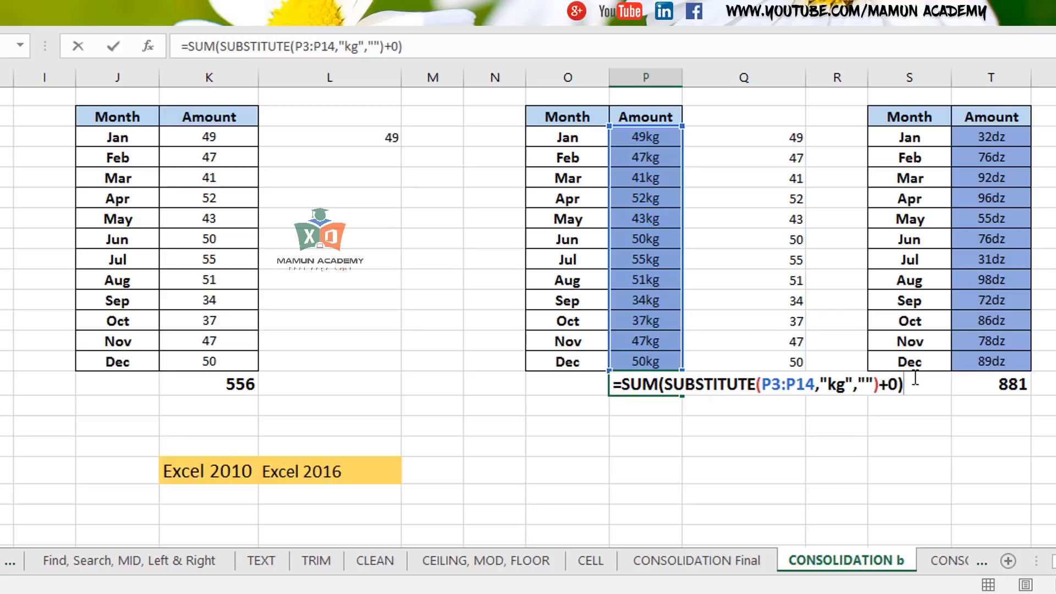
key(Return)
Step: Commit P15 as an array formula, then re-enter it normally, which returns #VALUE! again
key(Up)
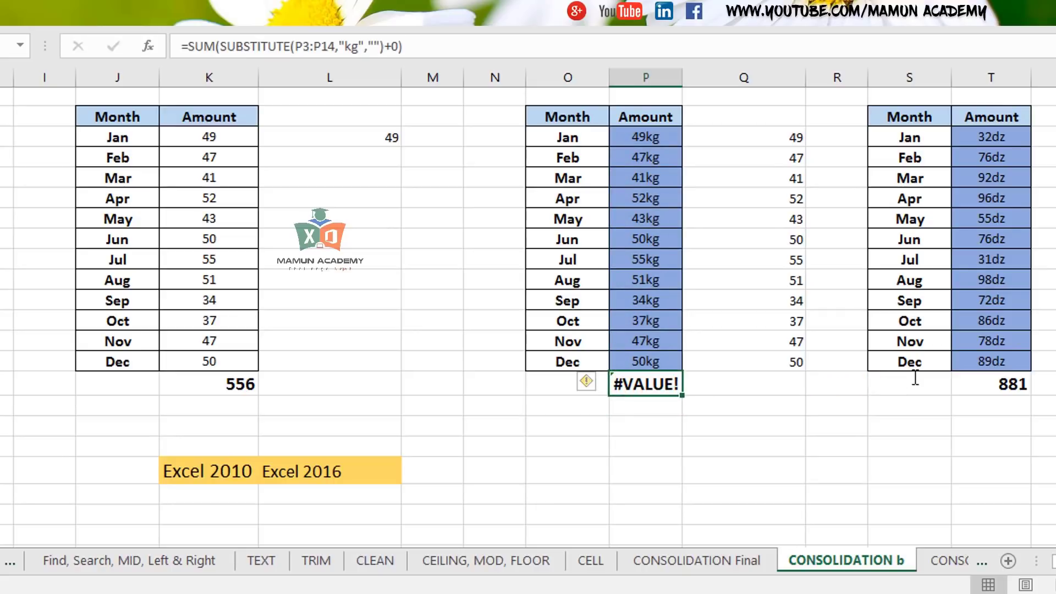
key(F2)
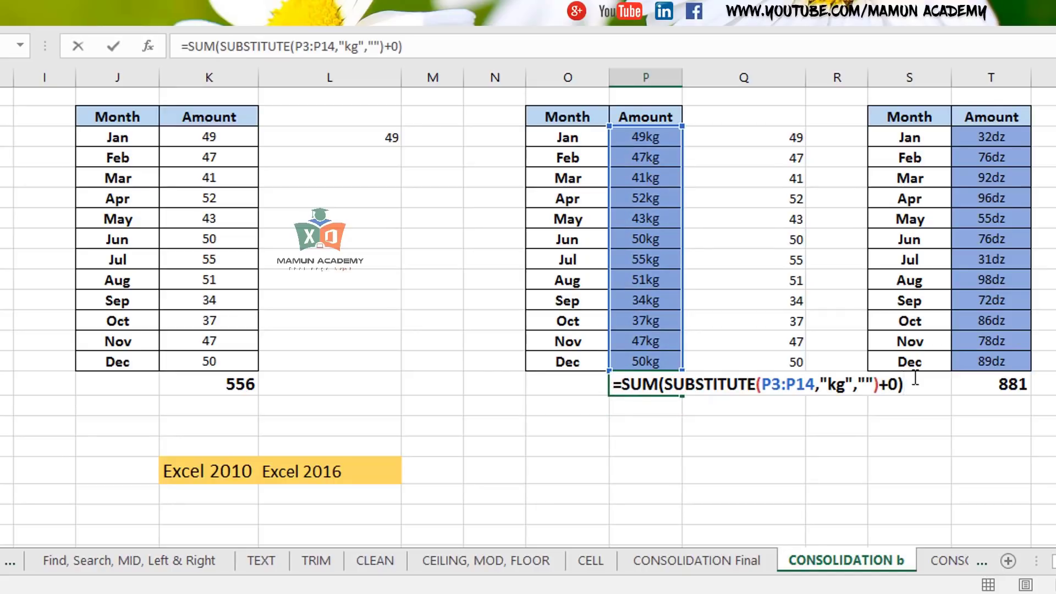
drag(815, 385, 761, 385)
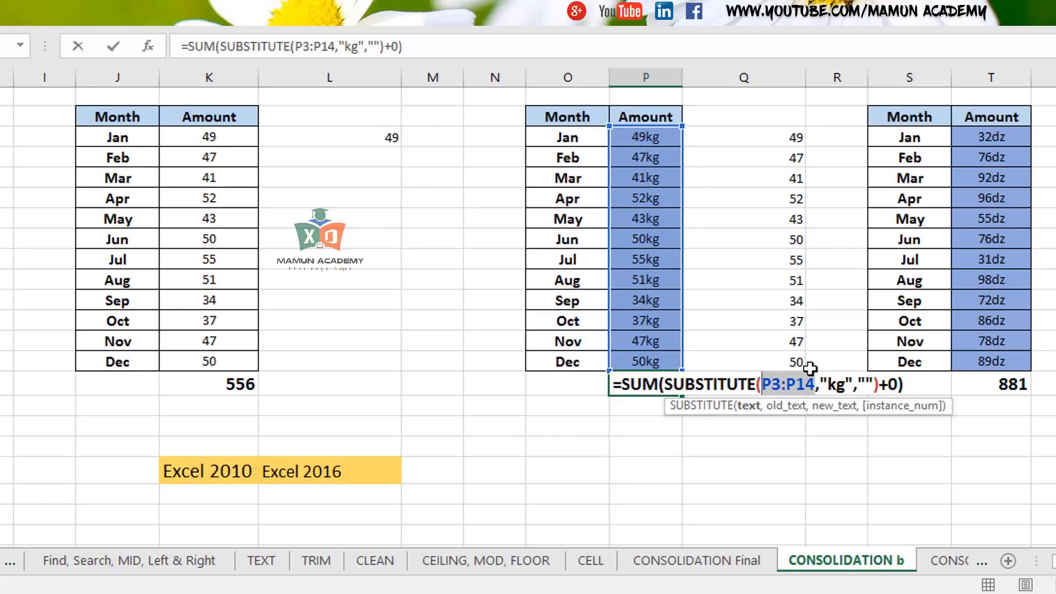
click(919, 384)
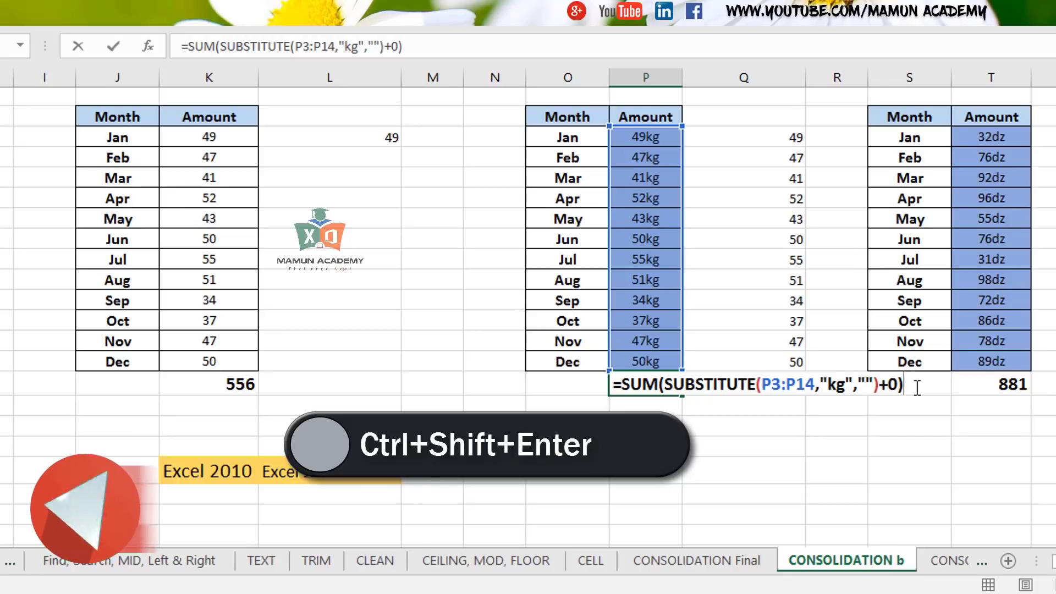
key(ctrl+shift+Return)
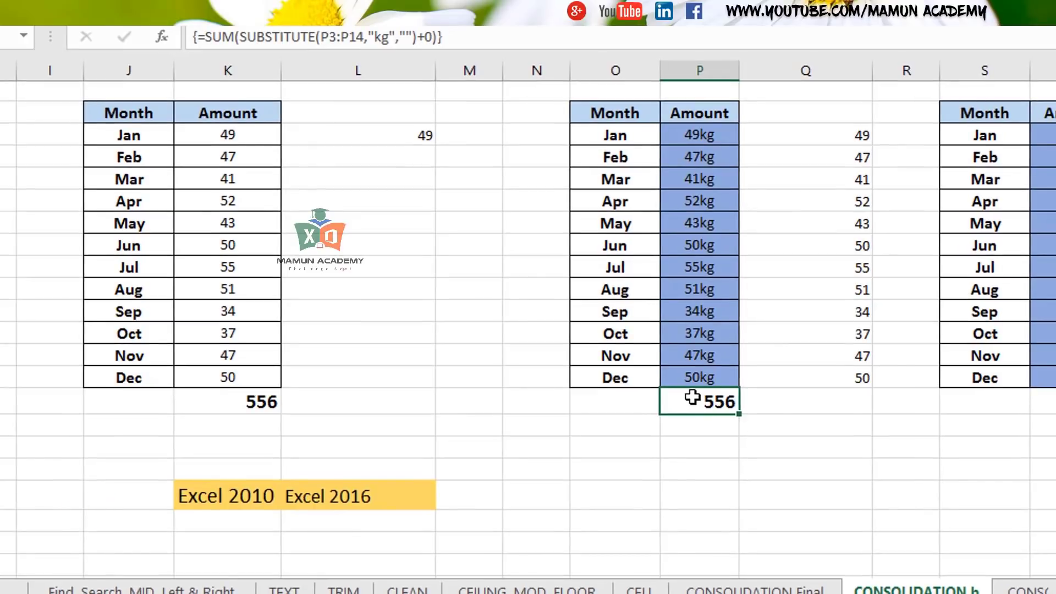
double_click(695, 401)
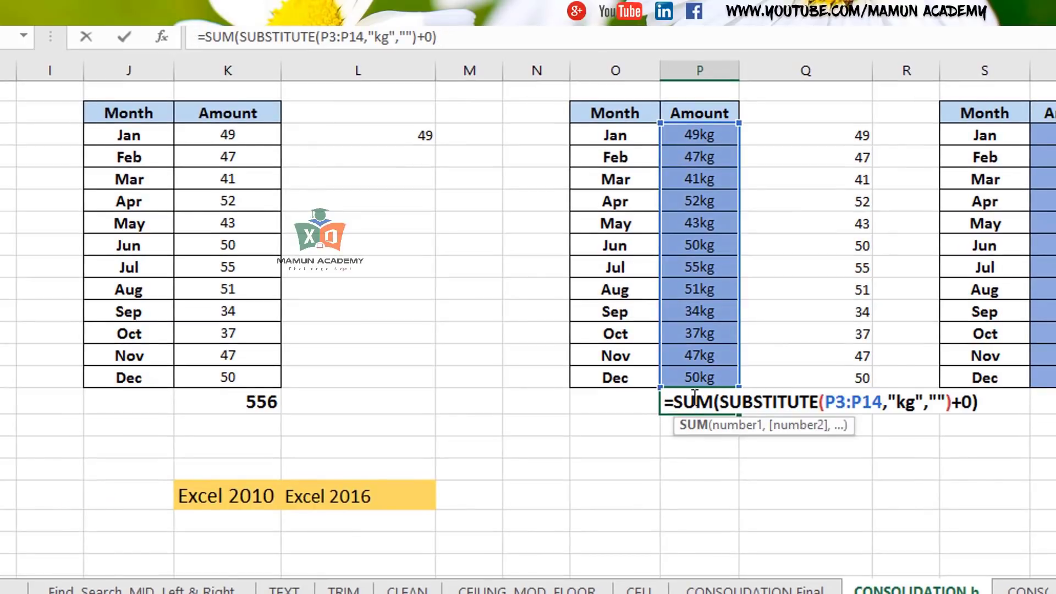
key(Return)
Step: Re-commit P15 with Ctrl+Shift+Enter so it totals the kg amounts as 556
key(Up)
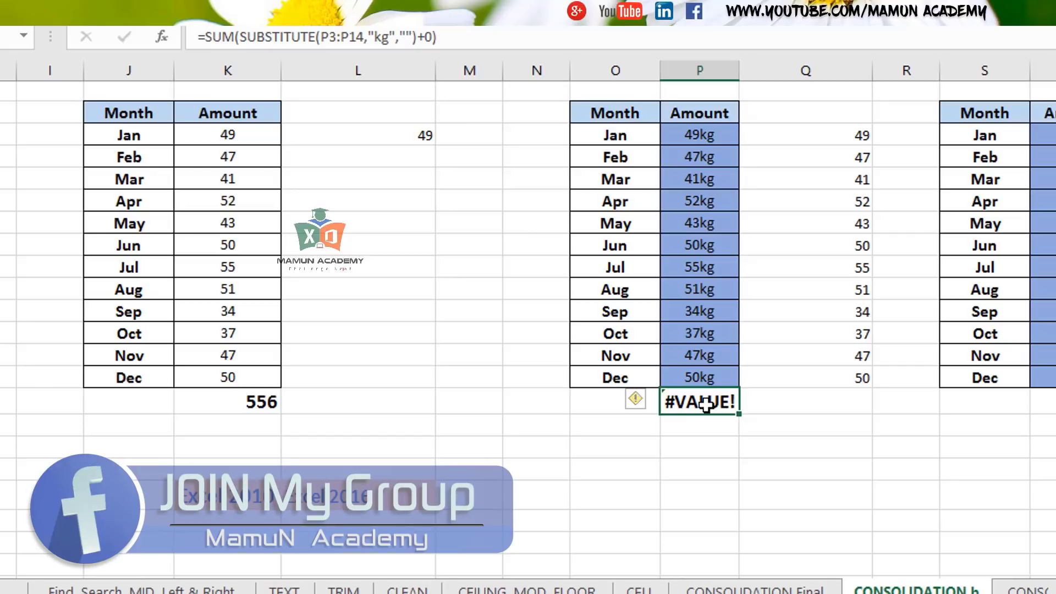
key(F2)
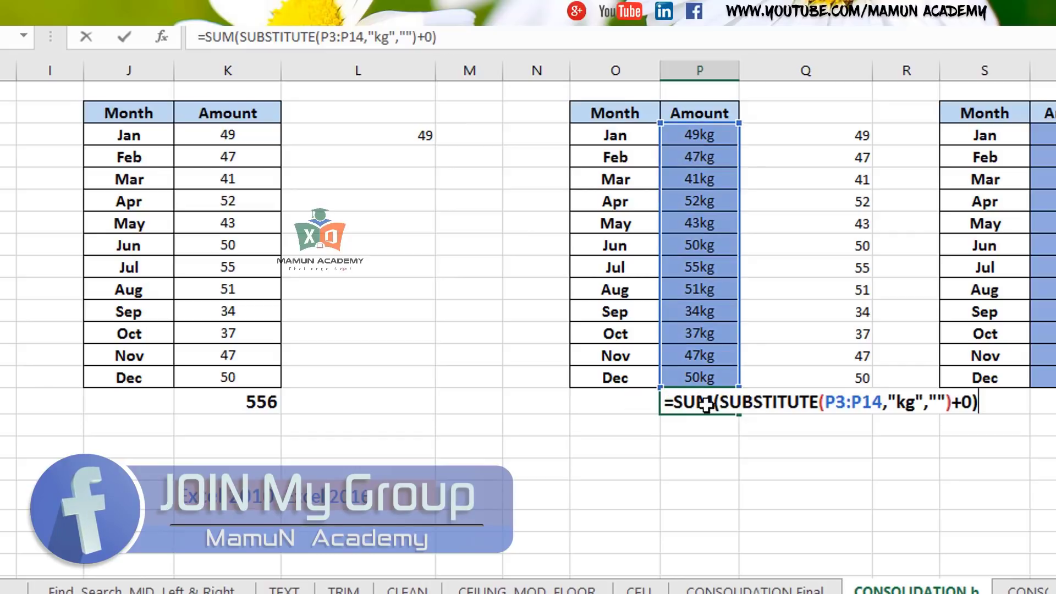
key(ctrl+shift+Return)
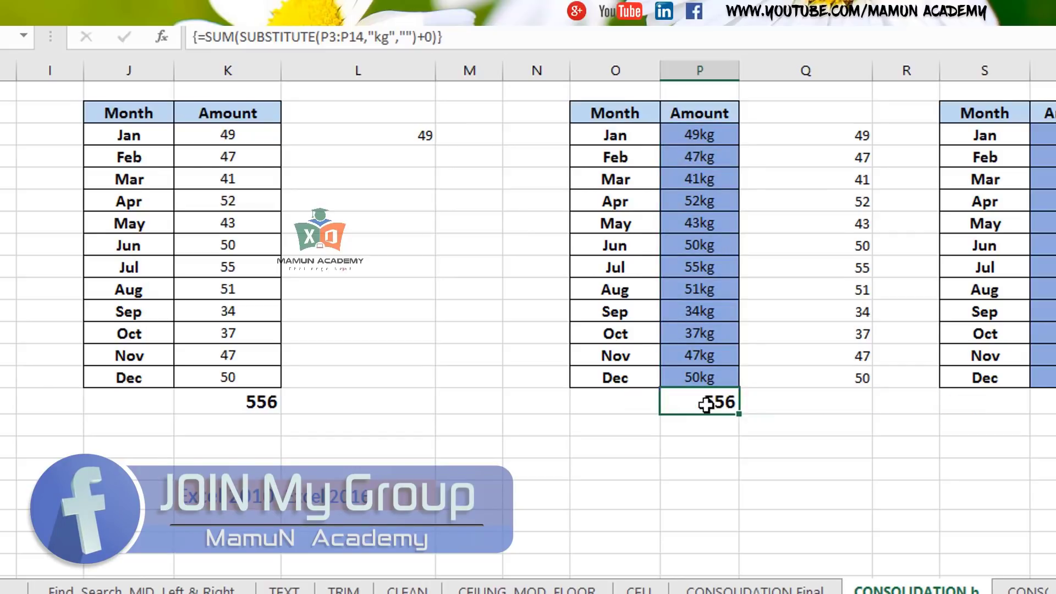
drag(708, 136, 712, 385)
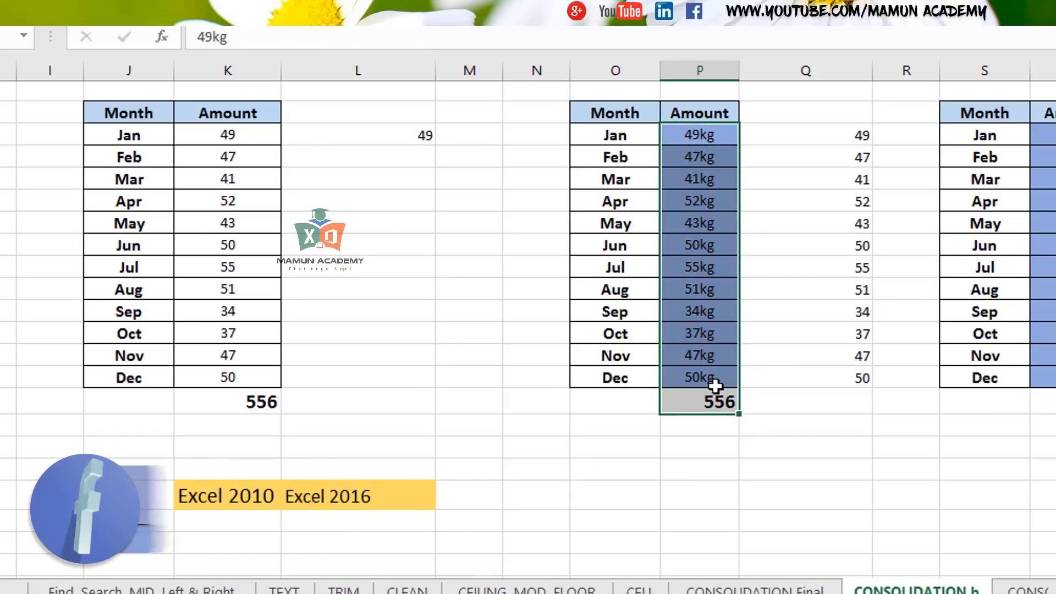
click(731, 401)
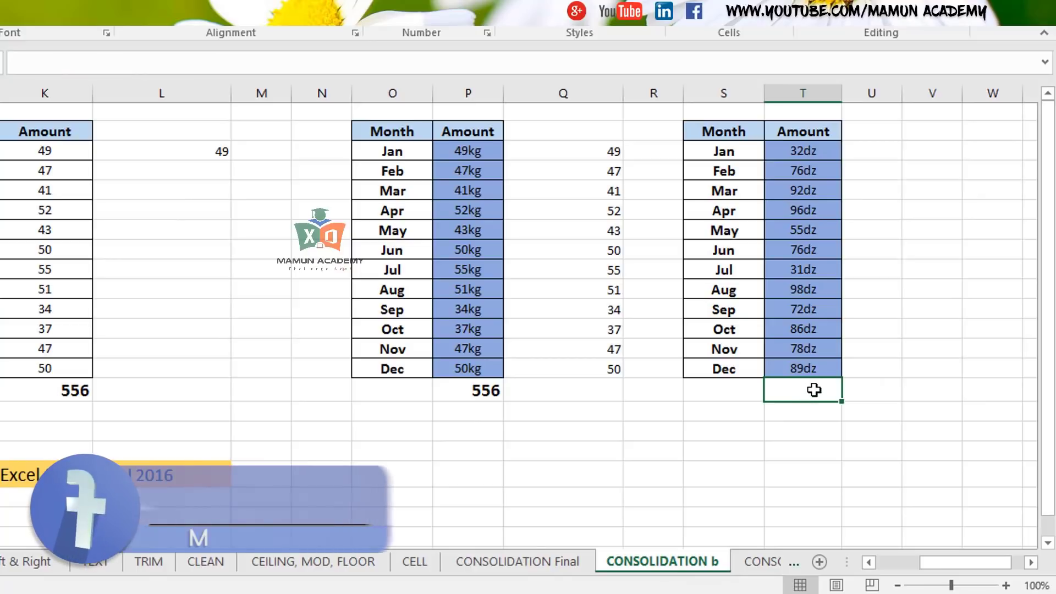
Step: Enter the array formula =SUM(SUBSTITUTE(T3:T14,"dz","")+0) in T15, totalling 881
text(=)
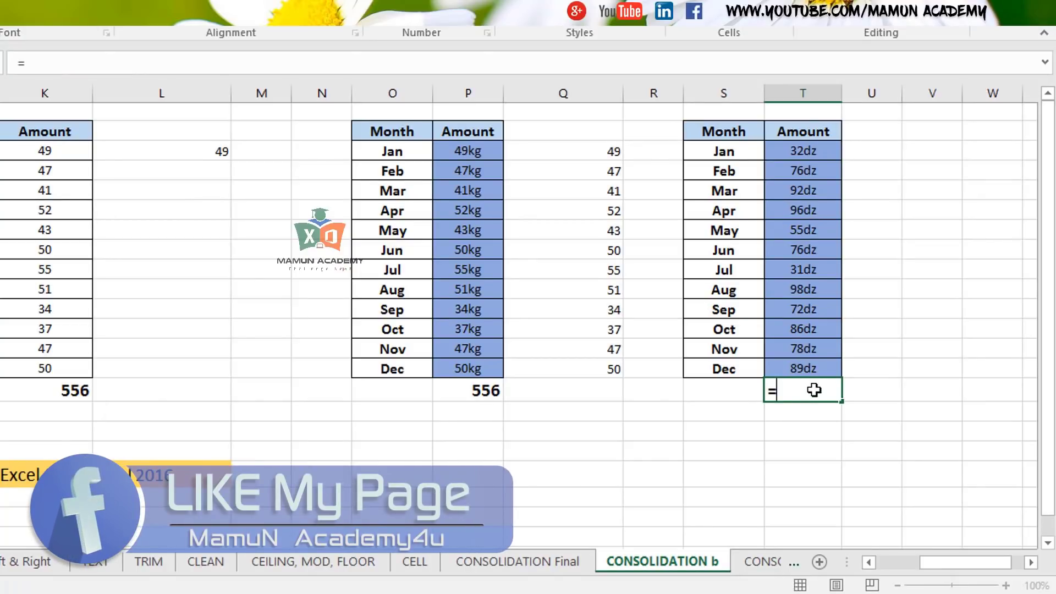
text(sum)
key(Tab)
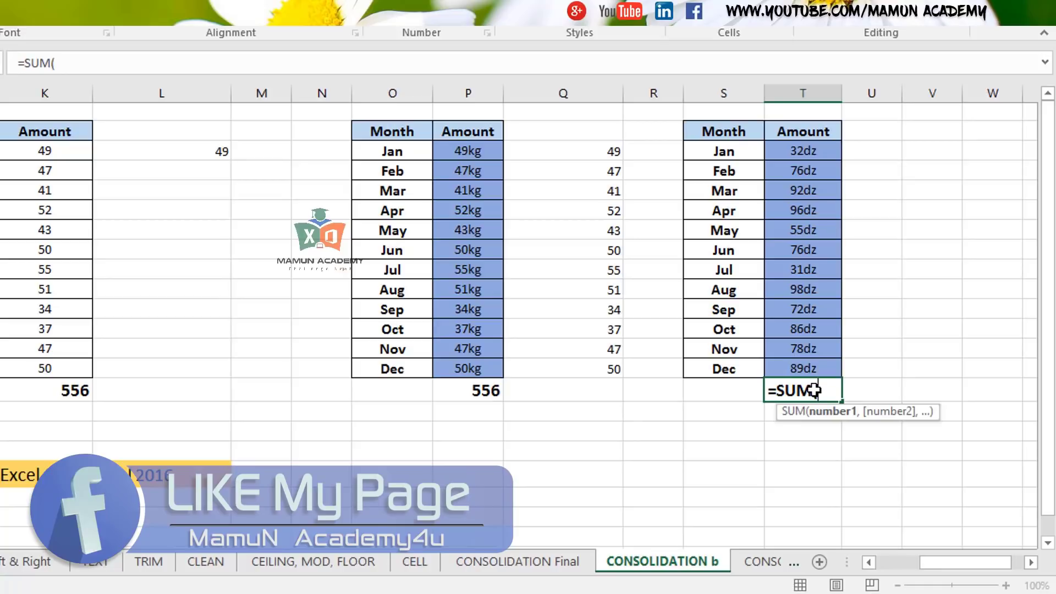
text(sub)
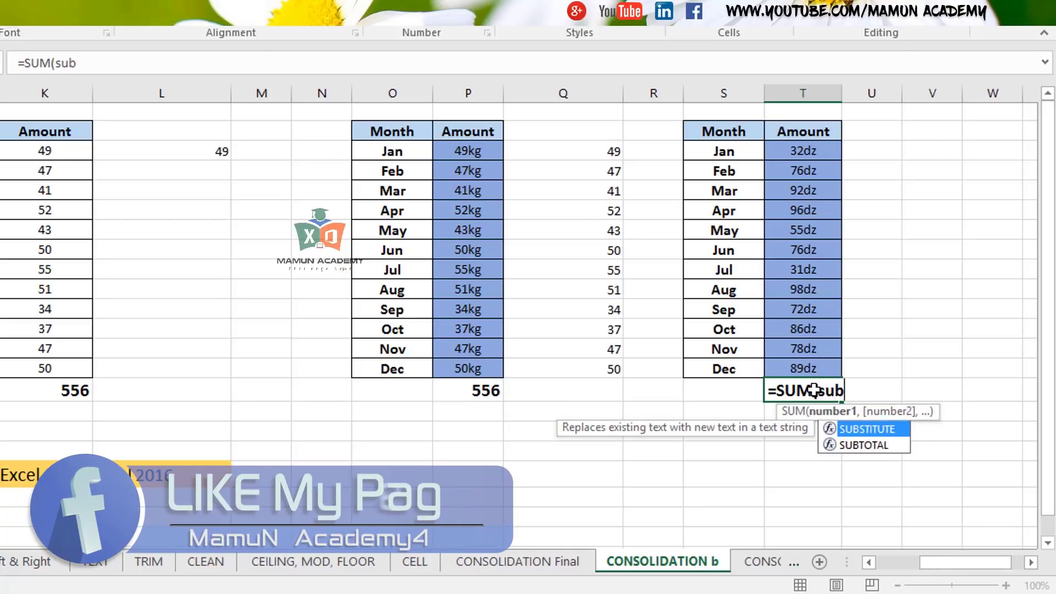
key(Tab)
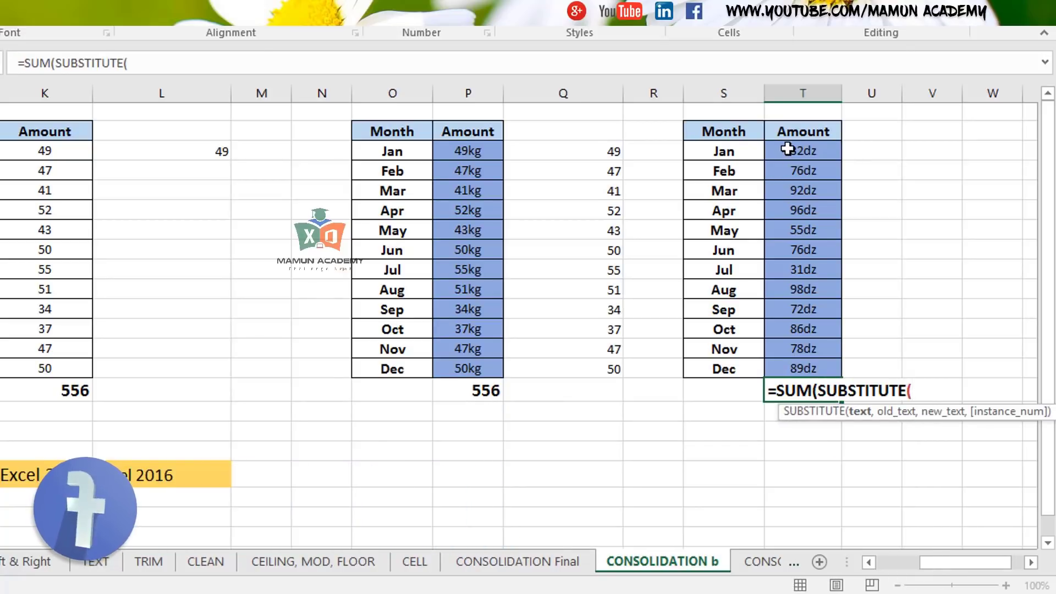
drag(787, 146, 814, 369)
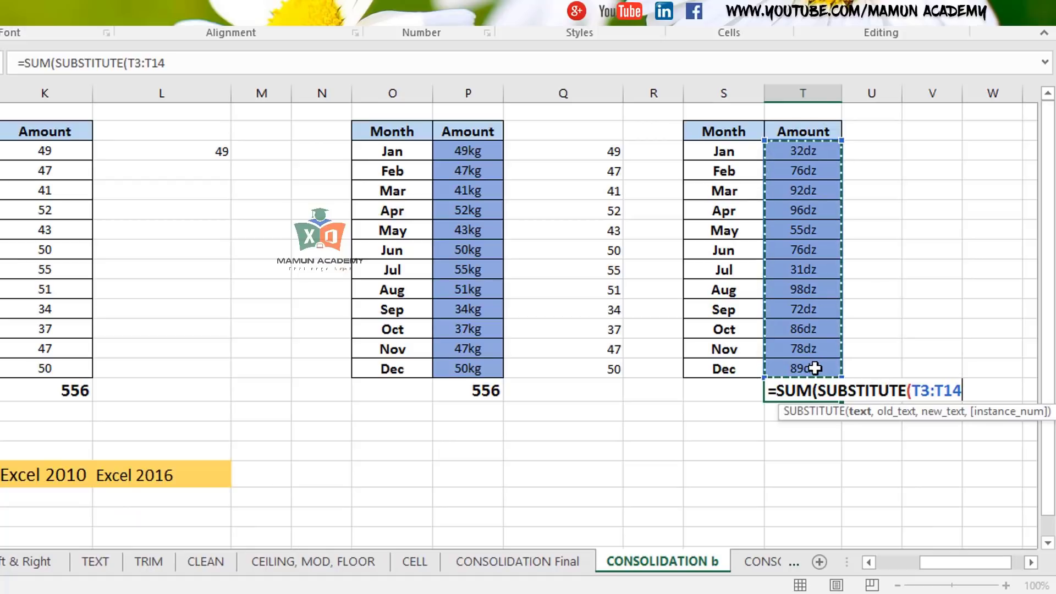
text(,)
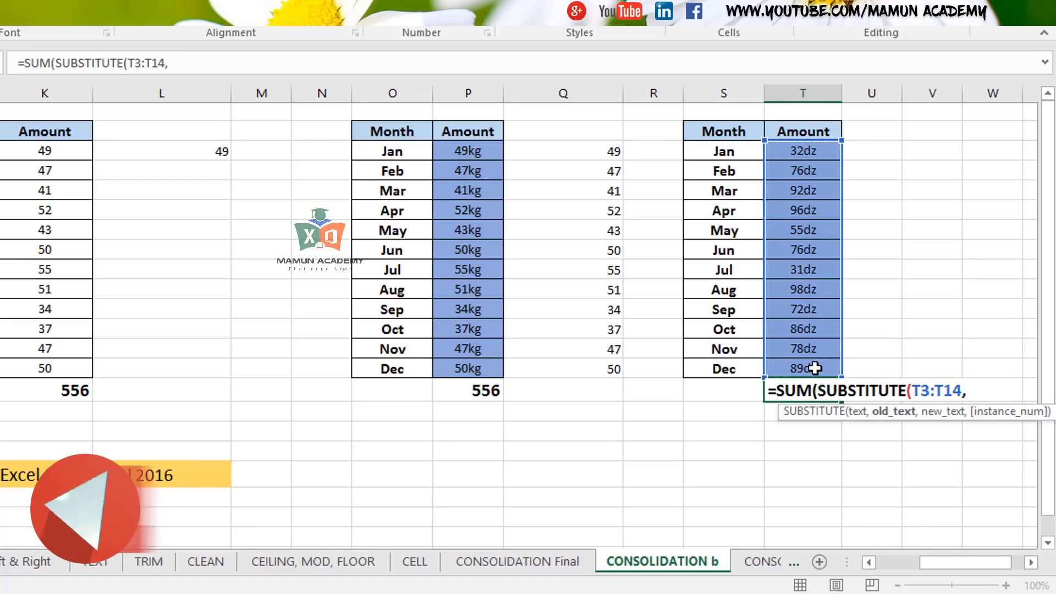
text("d)
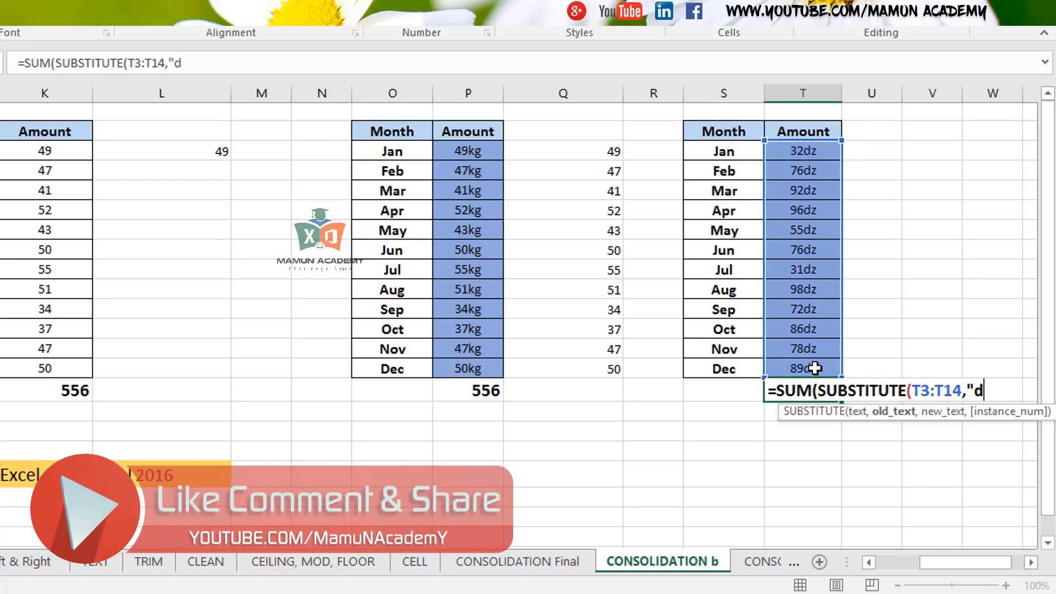
text(z",)
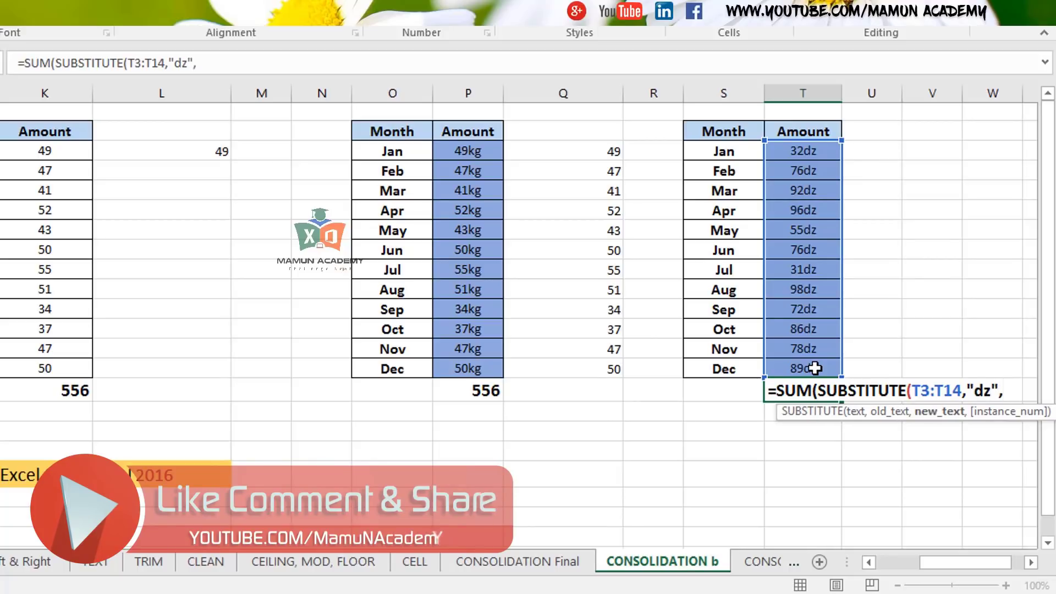
text("")
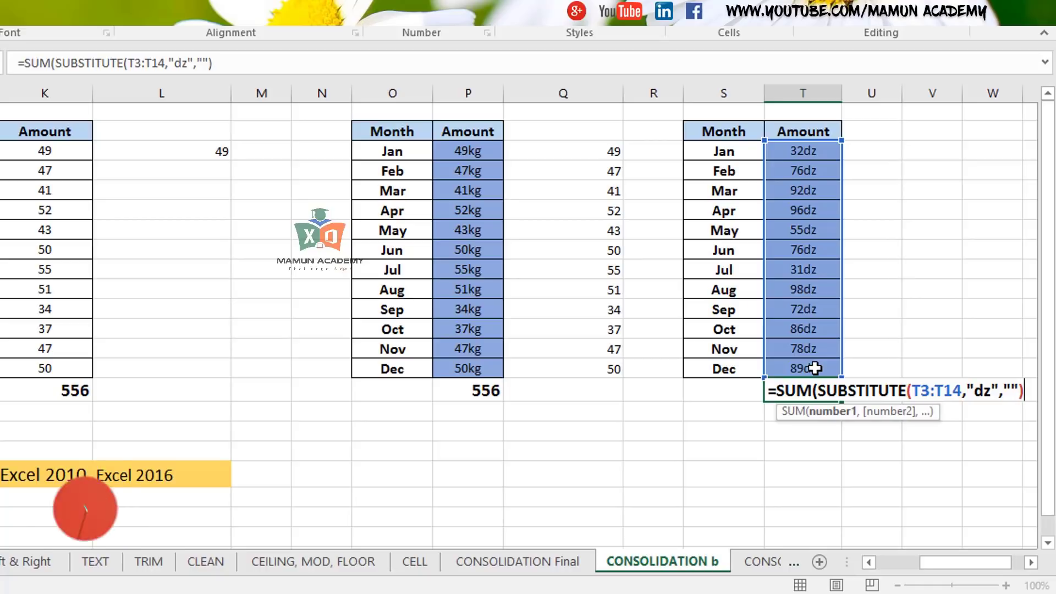
text(+0)
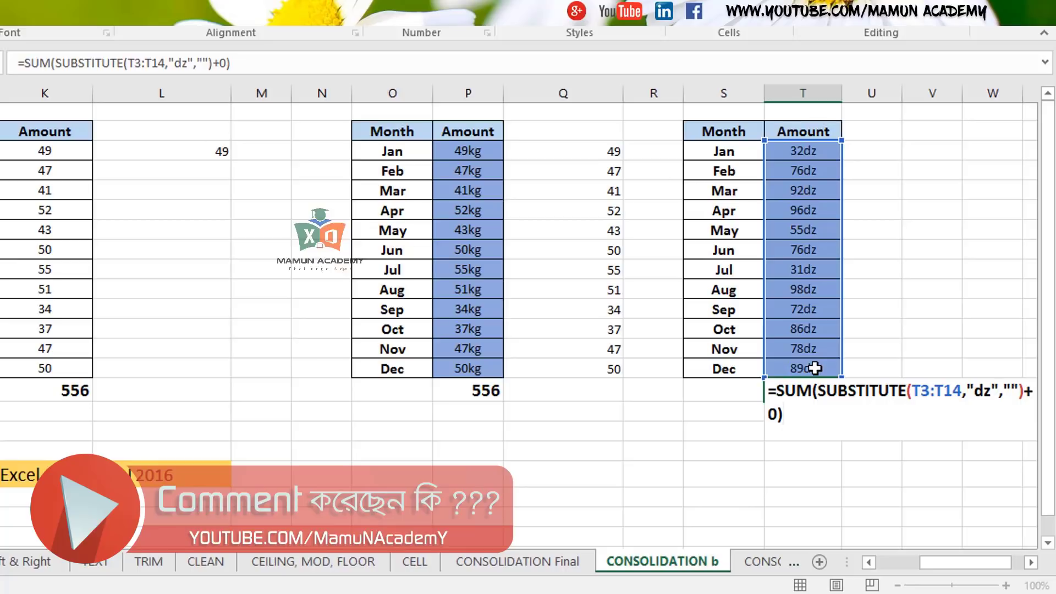
key(ctrl+shift+Return)
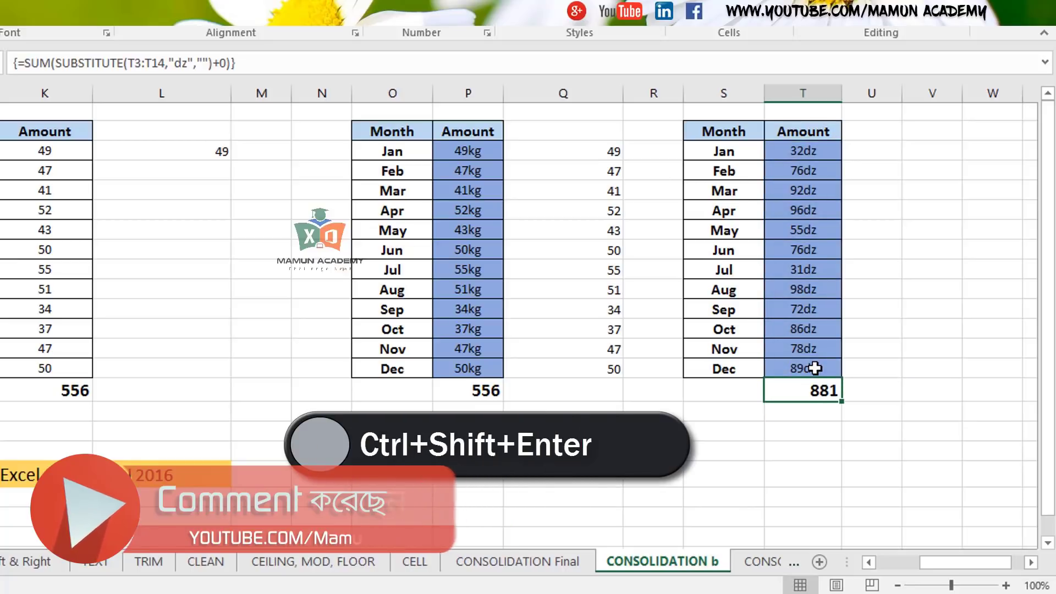